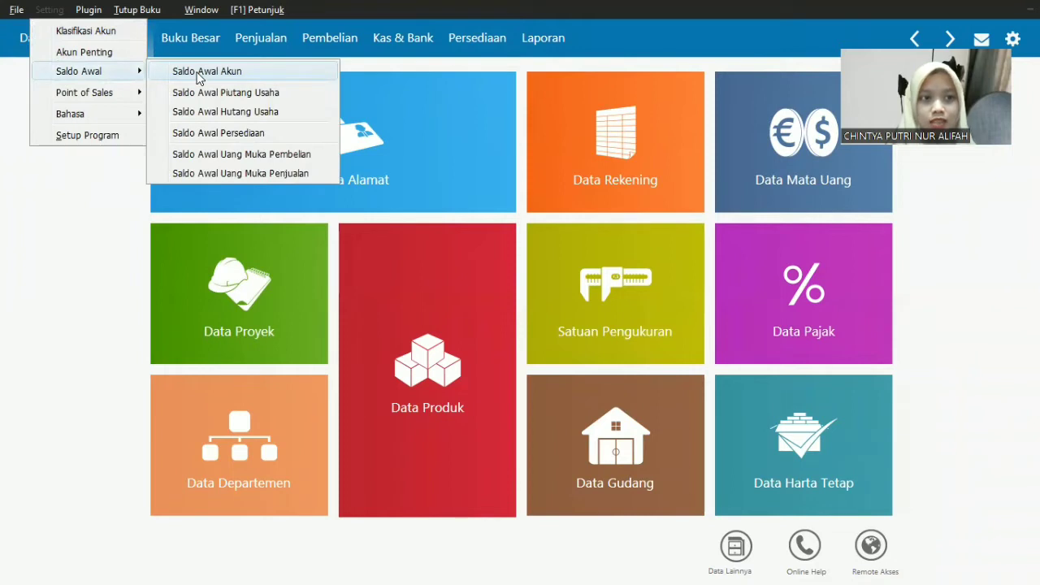
Open the opening account balances (Saldo Awal Akun) and go back to the first account in the list, Perlengkapan.
{"action": "left_click", "coordinate": [206, 72]}
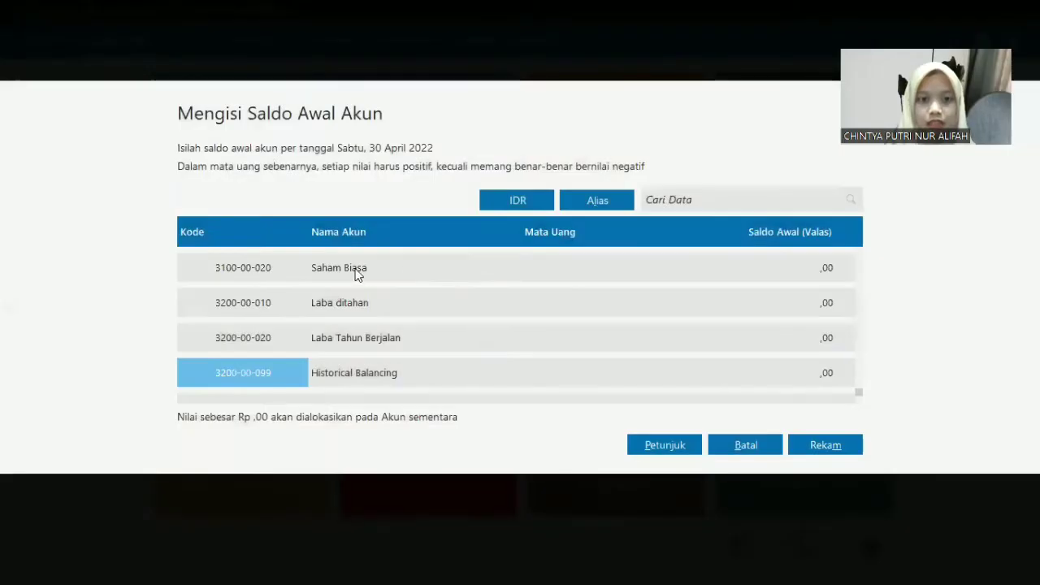
{"action": "left_click", "coordinate": [357, 271]}
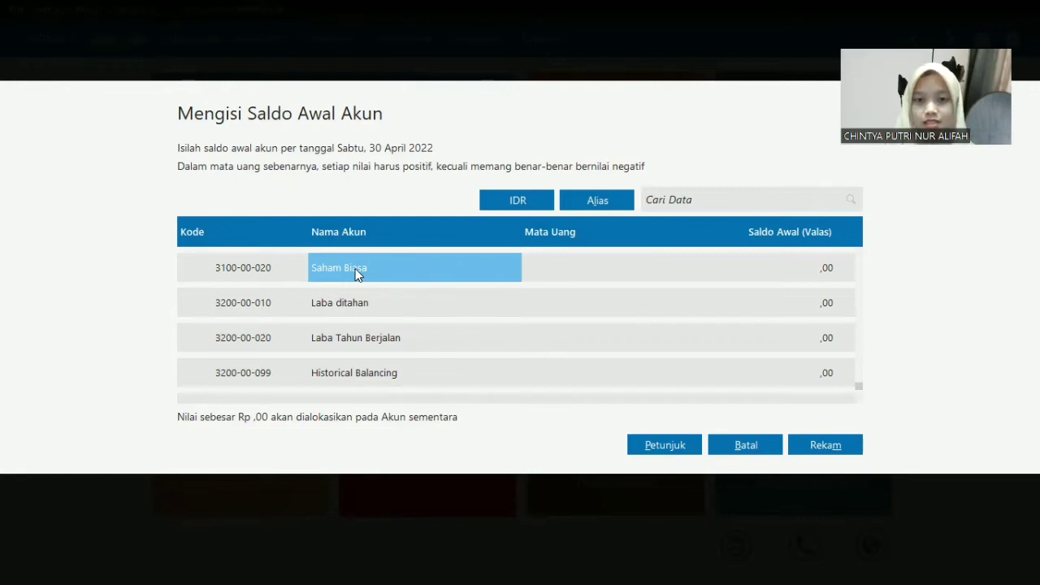
{"action": "key", "text": "Down"}
{"action": "key", "text": "Down"}
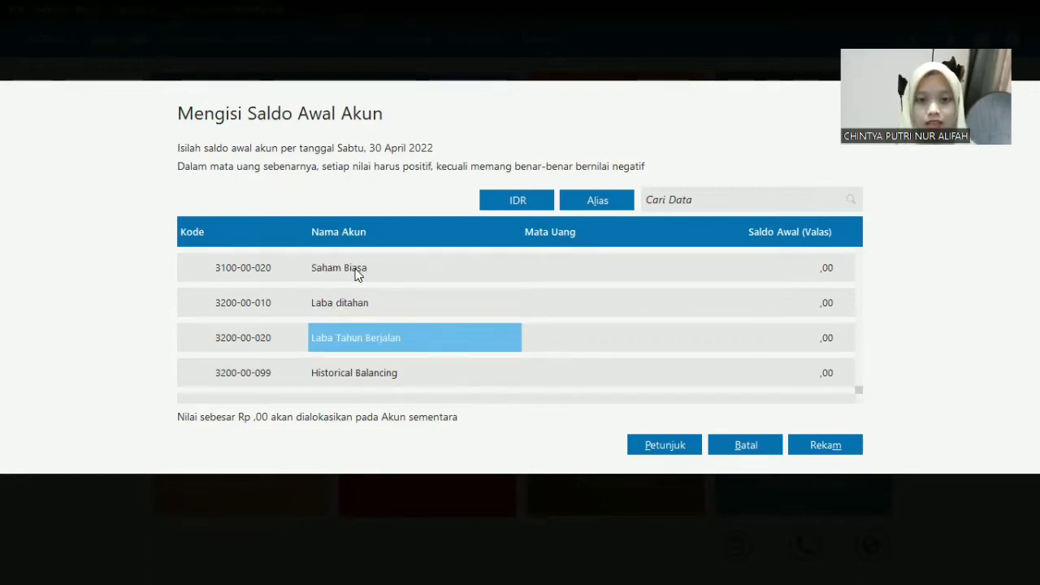
{"action": "key", "text": "Up"}
{"action": "key", "text": "Down"}
{"action": "key", "text": "Down"}
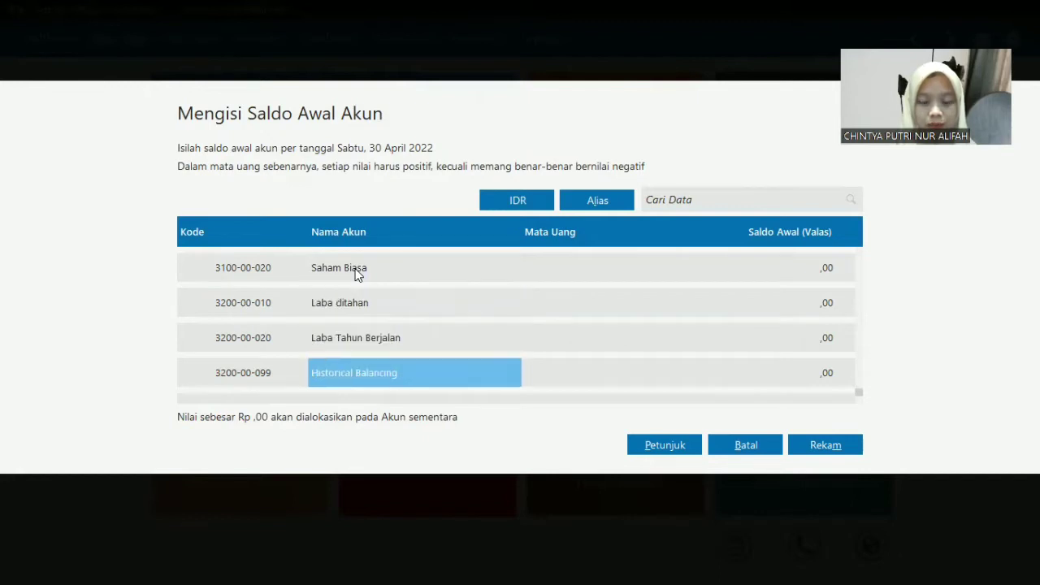
{"action": "key", "text": "Up"}
{"action": "key", "text": "Up"}
{"action": "key", "text": "Up"}
{"action": "key", "text": "Up"}
{"action": "key", "text": "Up"}
{"action": "key", "text": "Up"}
{"action": "key", "text": "Up"}
{"action": "key", "text": "Up"}
{"action": "key", "text": "Up"}
{"action": "key", "text": "Up"}
{"action": "key", "text": "Up"}
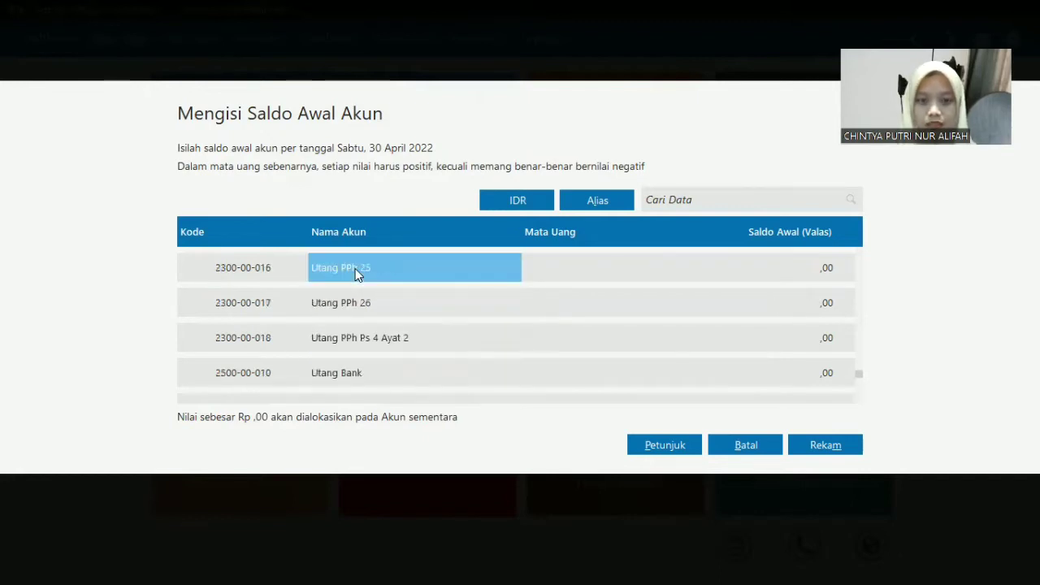
{"action": "key", "text": "Up"}
{"action": "key", "text": "Up"}
{"action": "key", "text": "Up"}
{"action": "key", "text": "Up"}
{"action": "key", "text": "Up"}
{"action": "key", "text": "Up"}
{"action": "key", "text": "Up"}
{"action": "key", "text": "Up"}
{"action": "key", "text": "Up"}
{"action": "key", "text": "Up"}
{"action": "key", "text": "Up"}
{"action": "key", "text": "Up"}
{"action": "key", "text": "Up"}
{"action": "key", "text": "Up"}
{"action": "key", "text": "Up"}
{"action": "key", "text": "Up"}
{"action": "key", "text": "Up"}
{"action": "key", "text": "Up"}
{"action": "key", "text": "Up"}
{"action": "key", "text": "Up"}
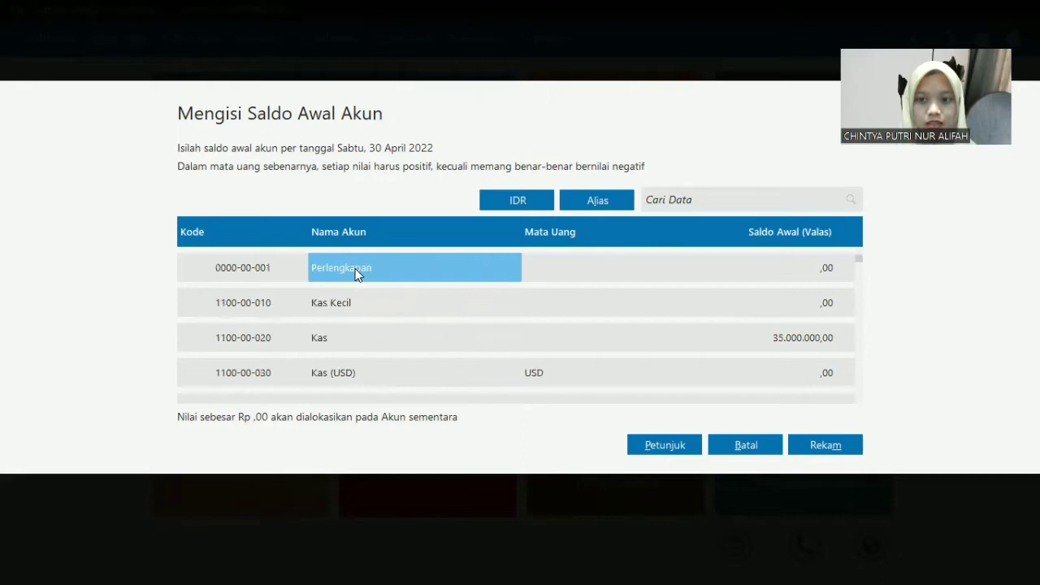
Examine the opening balances of the cash, receivable and inventory accounts, from Kas through Persediaan # 1.
{"action": "key", "text": "Down"}
{"action": "key", "text": "Down"}
{"action": "key", "text": "Down"}
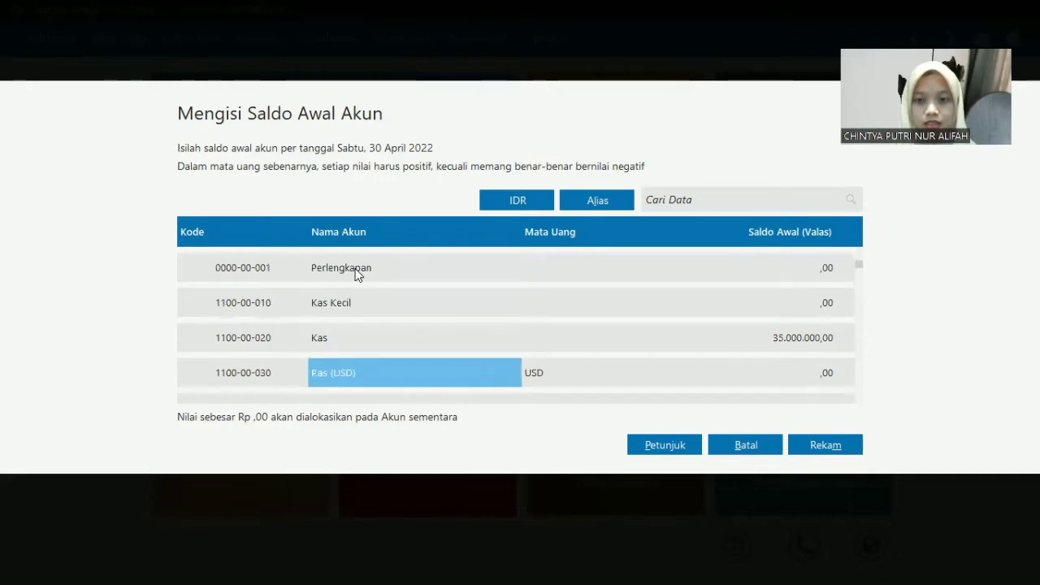
{"action": "key", "text": "Down"}
{"action": "key", "text": "Down"}
{"action": "key", "text": "Down"}
{"action": "key", "text": "Down"}
{"action": "key", "text": "Down"}
{"action": "key", "text": "Down"}
{"action": "key", "text": "Down"}
{"action": "key", "text": "Down"}
{"action": "key", "text": "Down"}
{"action": "key", "text": "Down"}
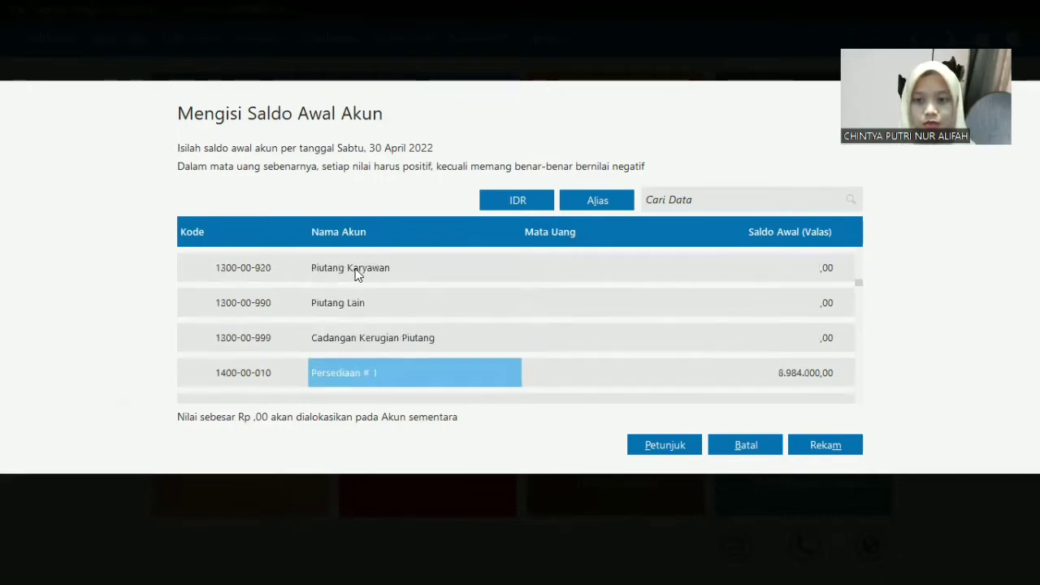
{"action": "key", "text": "Up"}
{"action": "key", "text": "Up"}
{"action": "key", "text": "Up"}
{"action": "key", "text": "Up"}
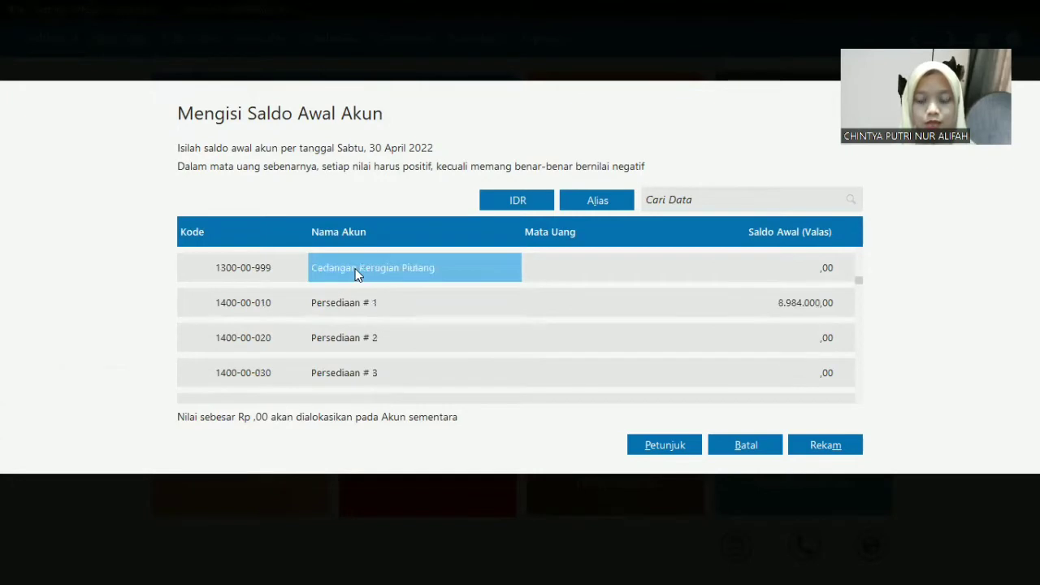
Examine the opening balances of the remaining inventory, prepaid, investment and fixed asset accounts, including Mesin & Peralatan.
{"action": "key", "text": "Down"}
{"action": "key", "text": "Down"}
{"action": "key", "text": "Down"}
{"action": "key", "text": "Down"}
{"action": "key", "text": "Down"}
{"action": "key", "text": "Down"}
{"action": "key", "text": "Down"}
{"action": "key", "text": "Down"}
{"action": "key", "text": "Down"}
{"action": "key", "text": "Down"}
{"action": "key", "text": "Down"}
{"action": "key", "text": "Down"}
{"action": "key", "text": "Down"}
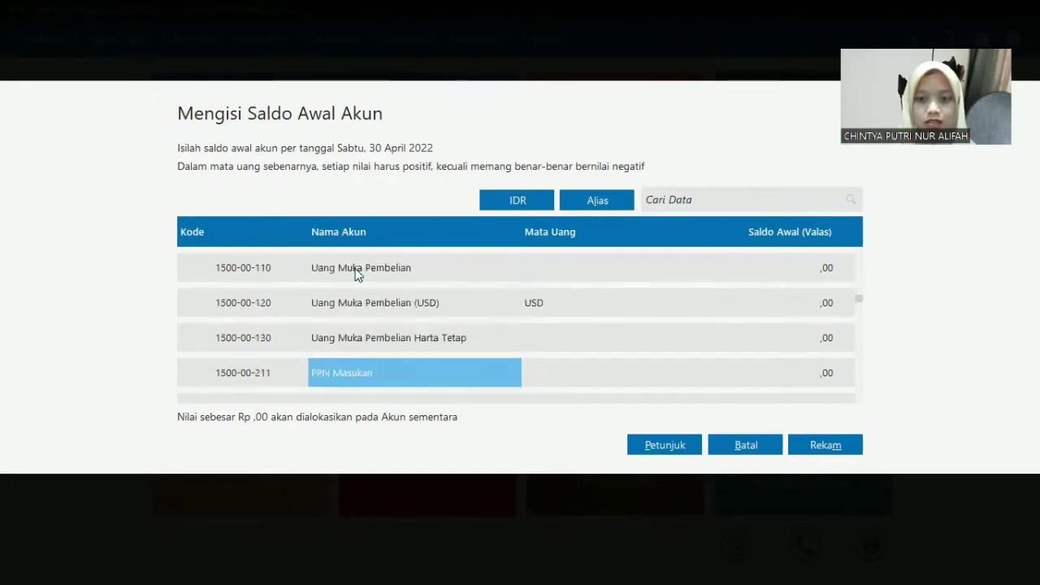
{"action": "key", "text": "Down"}
{"action": "key", "text": "Down"}
{"action": "key", "text": "Down"}
{"action": "key", "text": "Down"}
{"action": "key", "text": "Down"}
{"action": "key", "text": "Down"}
{"action": "key", "text": "Down"}
{"action": "key", "text": "Down"}
{"action": "key", "text": "Down"}
{"action": "key", "text": "Down"}
{"action": "key", "text": "Down"}
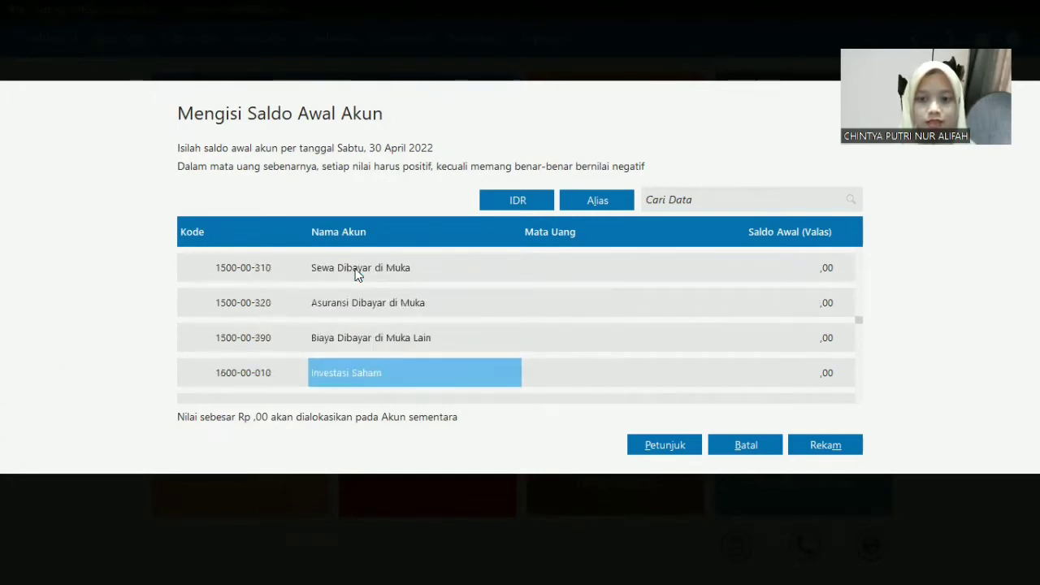
{"action": "key", "text": "Down"}
{"action": "key", "text": "Up"}
{"action": "key", "text": "Up"}
{"action": "key", "text": "Up"}
{"action": "key", "text": "Up"}
{"action": "key", "text": "Up"}
{"action": "key", "text": "Up"}
{"action": "key", "text": "Up"}
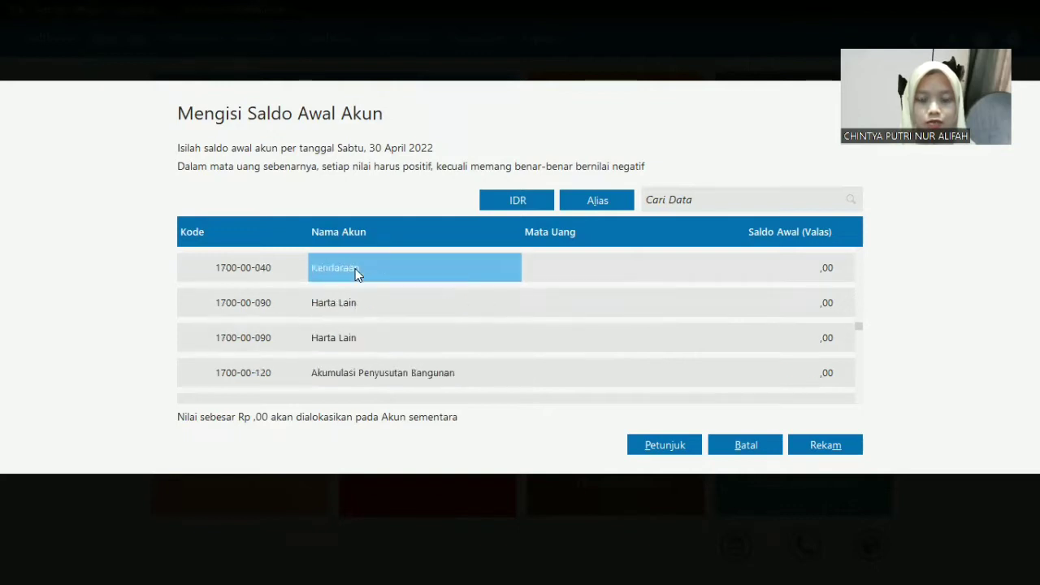
{"action": "key", "text": "Down"}
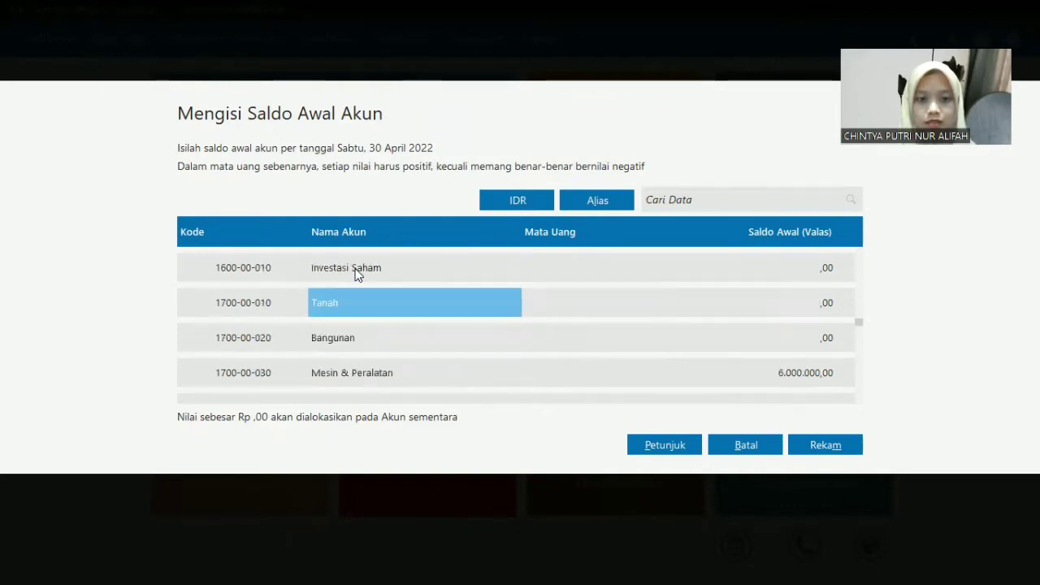
Examine the opening balances of the liability and capital accounts, including Utang Usaha and Modal Disetor, and leave the list without recording.
{"action": "key", "text": "Down"}
{"action": "key", "text": "Down"}
{"action": "key", "text": "Down"}
{"action": "key", "text": "Down"}
{"action": "key", "text": "Down"}
{"action": "key", "text": "Down"}
{"action": "key", "text": "Down"}
{"action": "key", "text": "Down"}
{"action": "key", "text": "Down"}
{"action": "key", "text": "Down"}
{"action": "key", "text": "Down"}
{"action": "key", "text": "Down"}
{"action": "key", "text": "Down"}
{"action": "key", "text": "Down"}
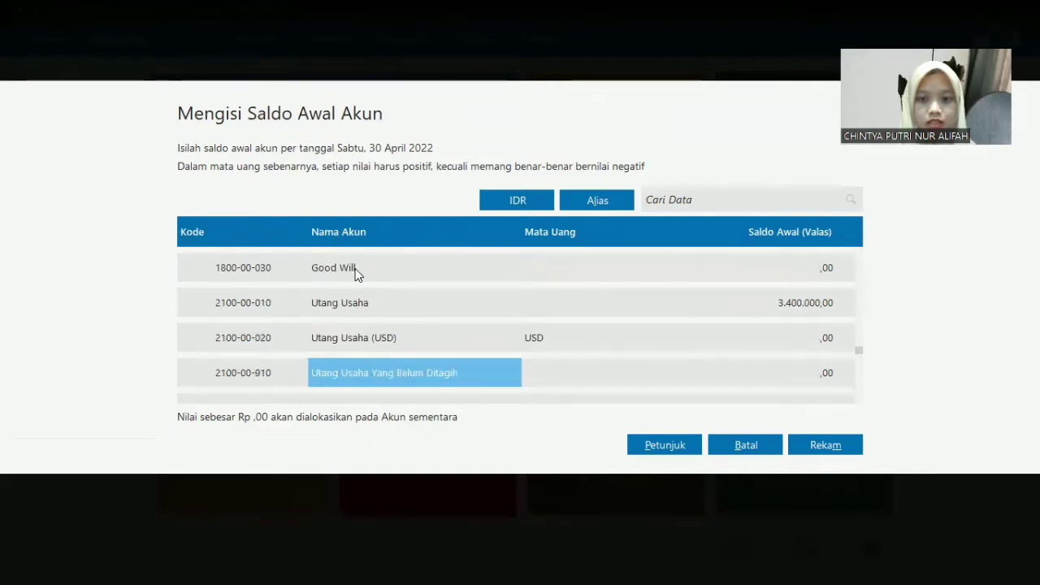
{"action": "key", "text": "Down"}
{"action": "key", "text": "Down"}
{"action": "key", "text": "Down"}
{"action": "key", "text": "Down"}
{"action": "key", "text": "Down"}
{"action": "key", "text": "Down"}
{"action": "key", "text": "Down"}
{"action": "key", "text": "Down"}
{"action": "key", "text": "Down"}
{"action": "key", "text": "Down"}
{"action": "key", "text": "Down"}
{"action": "key", "text": "Down"}
{"action": "key", "text": "Down"}
{"action": "key", "text": "Down"}
{"action": "key", "text": "Down"}
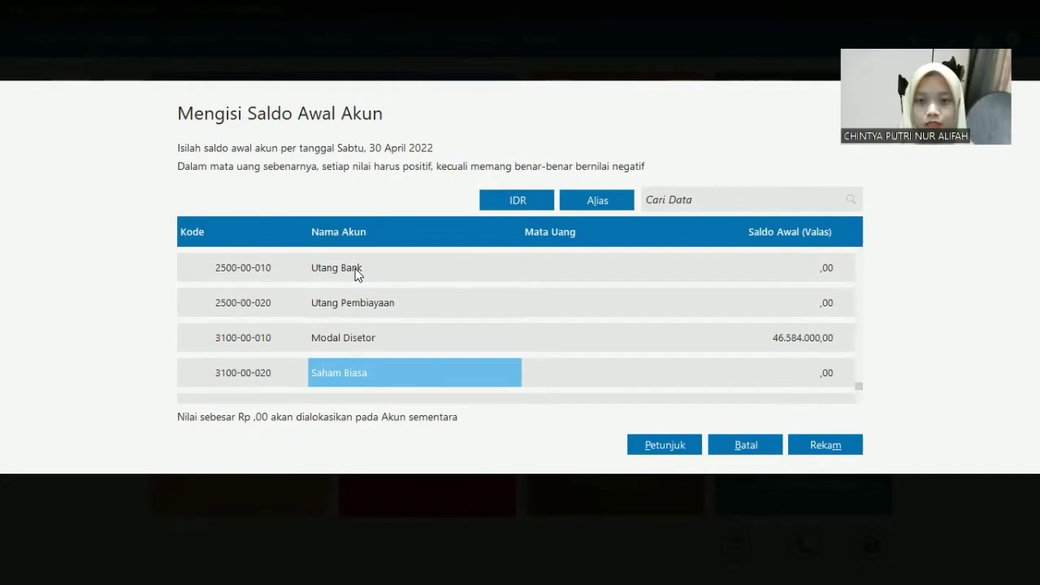
{"action": "left_click", "coordinate": [745, 444]}
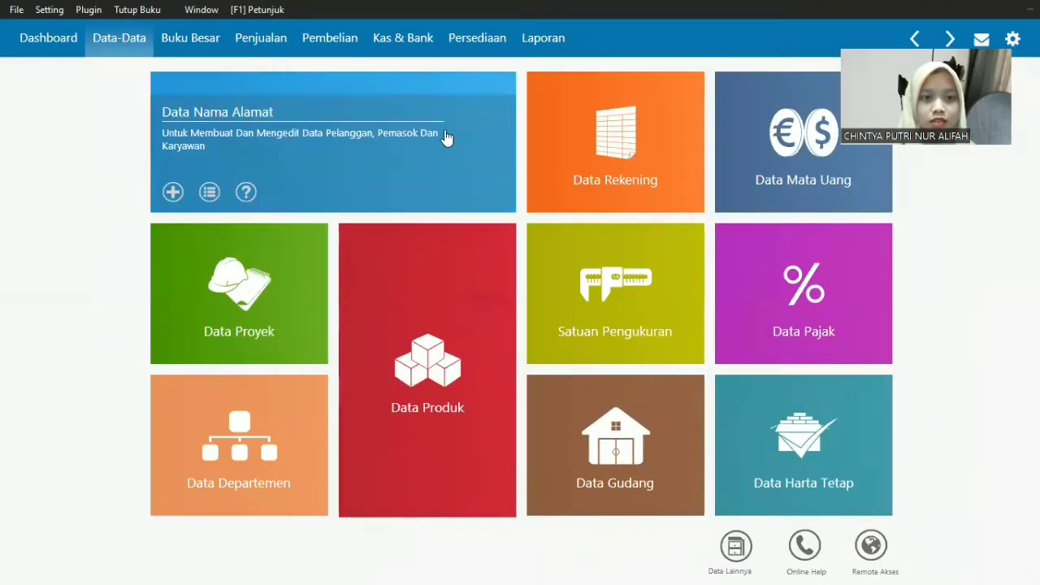
Open Data Nama Alamat and show only the Pelanggan entries to review the customer list.
{"action": "left_click", "coordinate": [423, 162]}
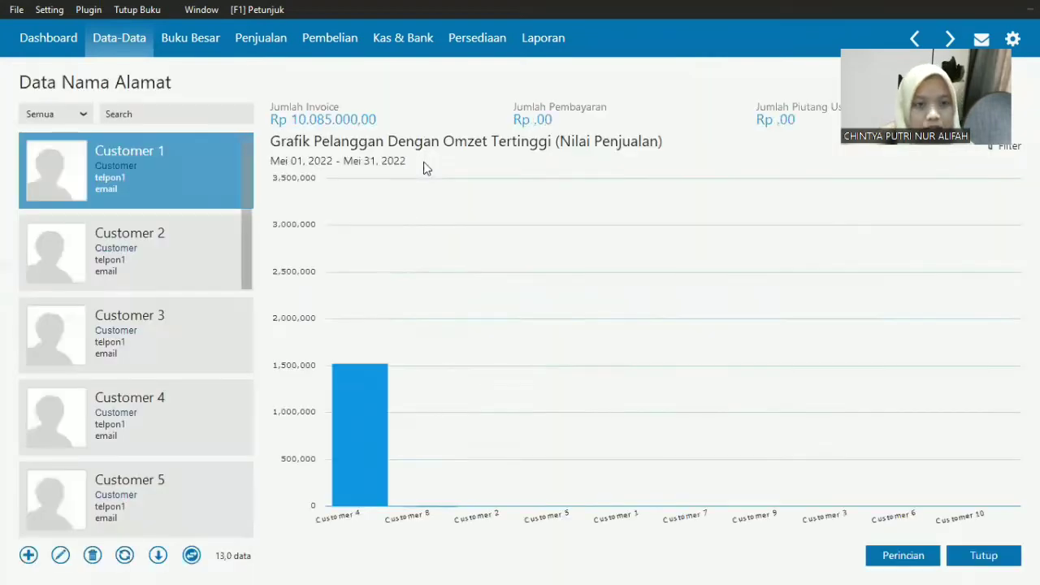
{"action": "left_click", "coordinate": [81, 114]}
{"action": "left_click", "coordinate": [80, 161]}
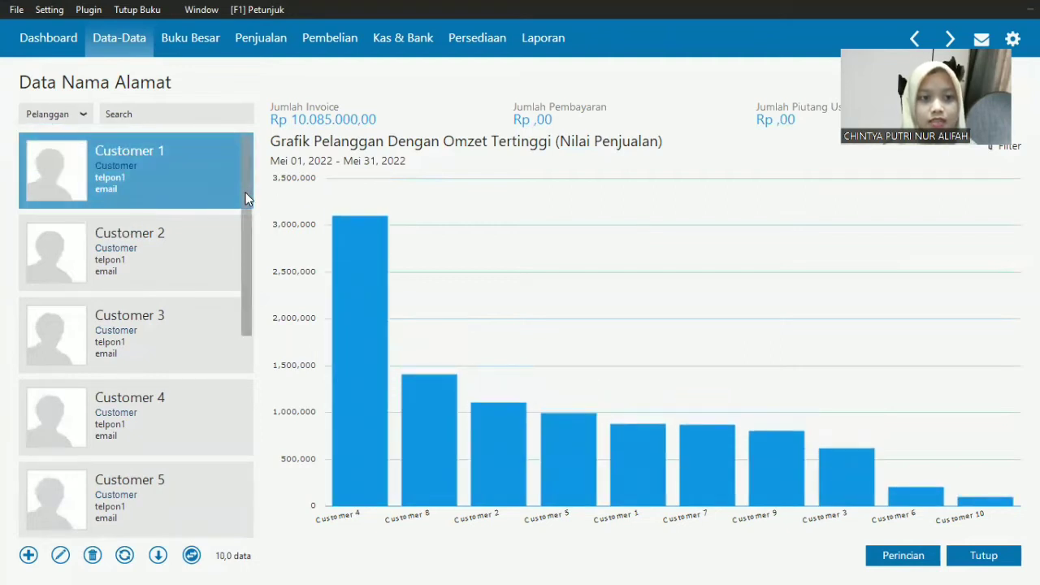
{"action": "left_click_drag", "start_coordinate": [251, 179], "coordinate": [260, 207]}
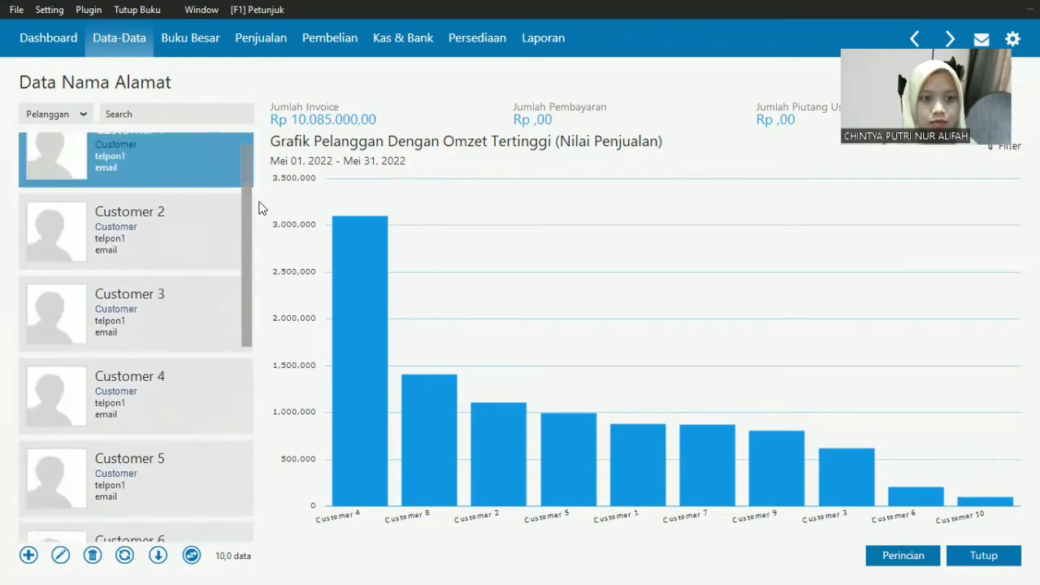
Filter the address list to Vendor and view the details of Anhoshop, Duta_phoneshop69 and Kuke_store.
{"action": "left_click", "coordinate": [74, 113]}
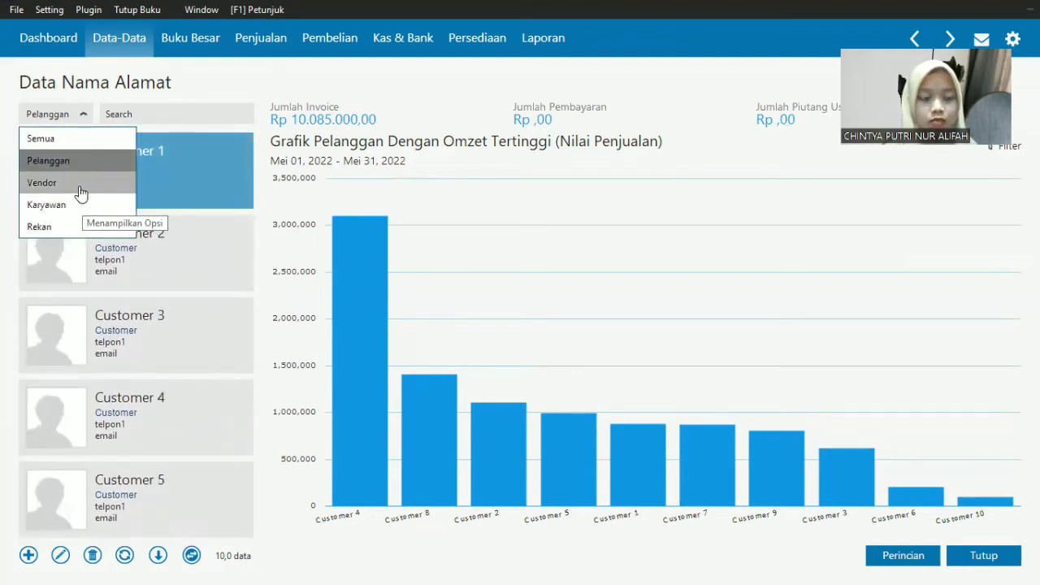
{"action": "left_click", "coordinate": [82, 184]}
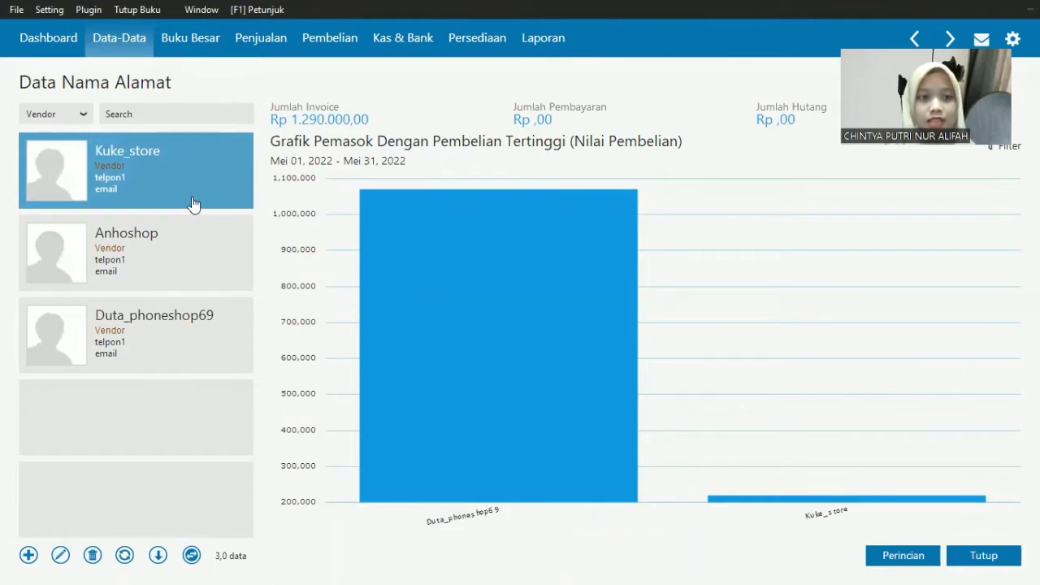
{"action": "left_click", "coordinate": [181, 263]}
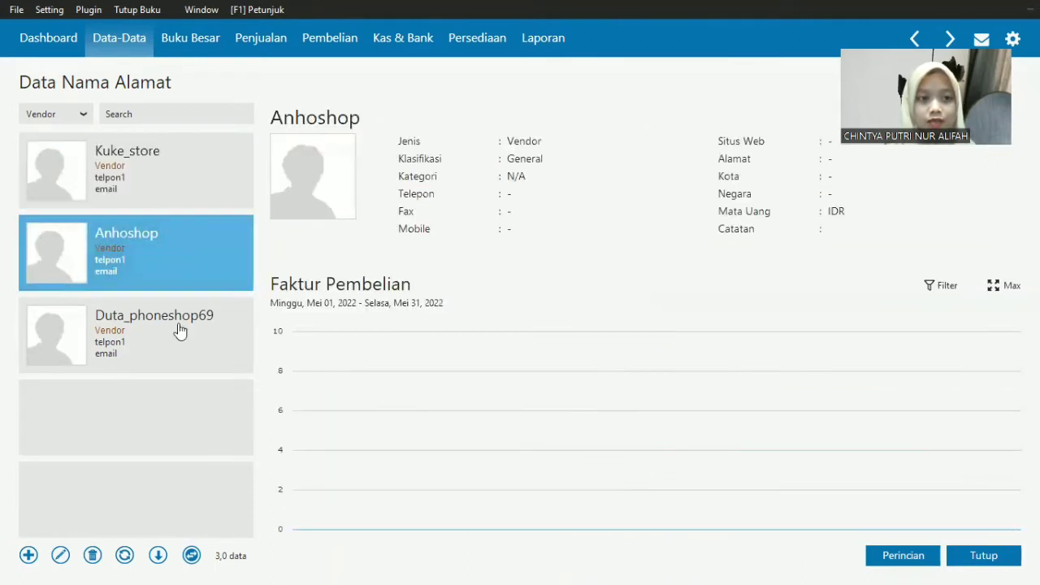
{"action": "left_click", "coordinate": [184, 356]}
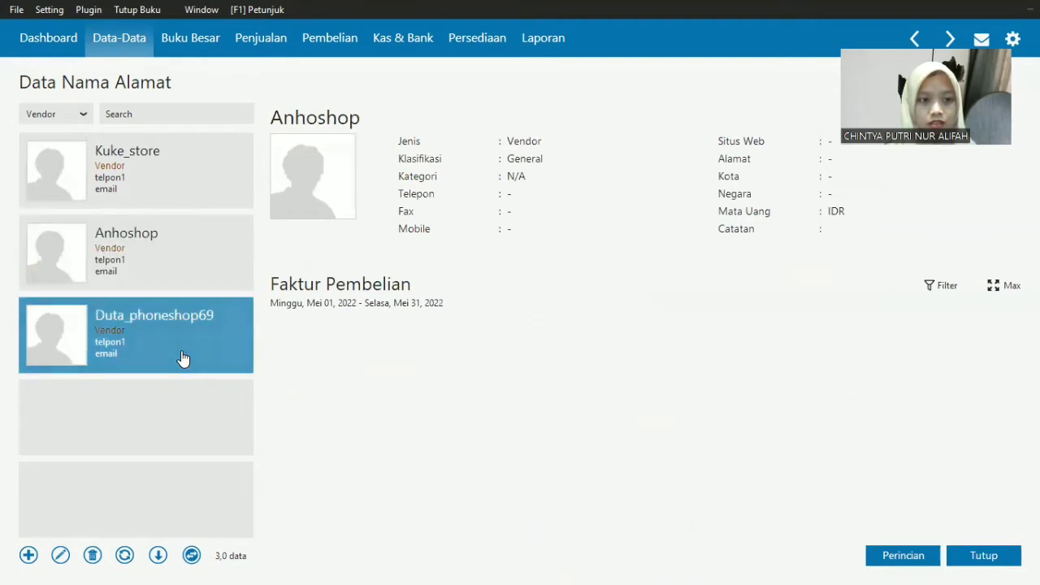
{"action": "left_click", "coordinate": [192, 166]}
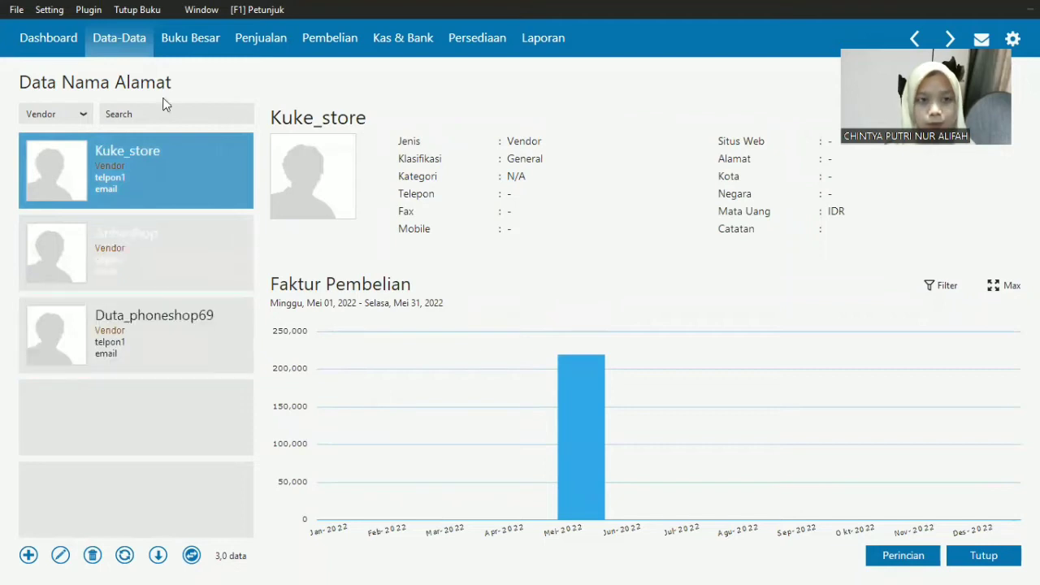
Open Data Produk, view the item record of Flasdisk 16 Gb (F16G), and close it without saving.
{"action": "left_click", "coordinate": [124, 43]}
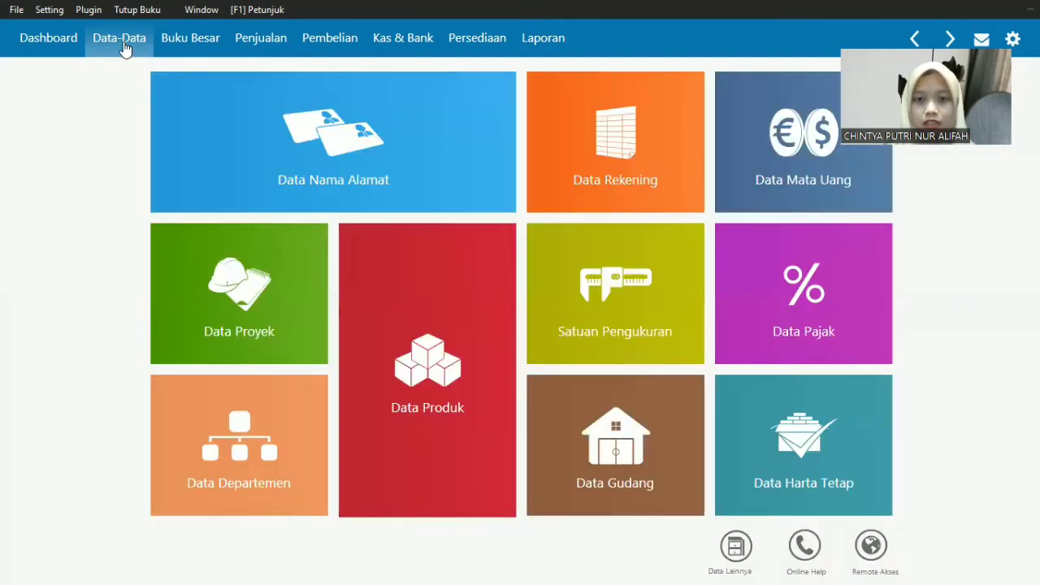
{"action": "mouse_move", "coordinate": [430, 281]}
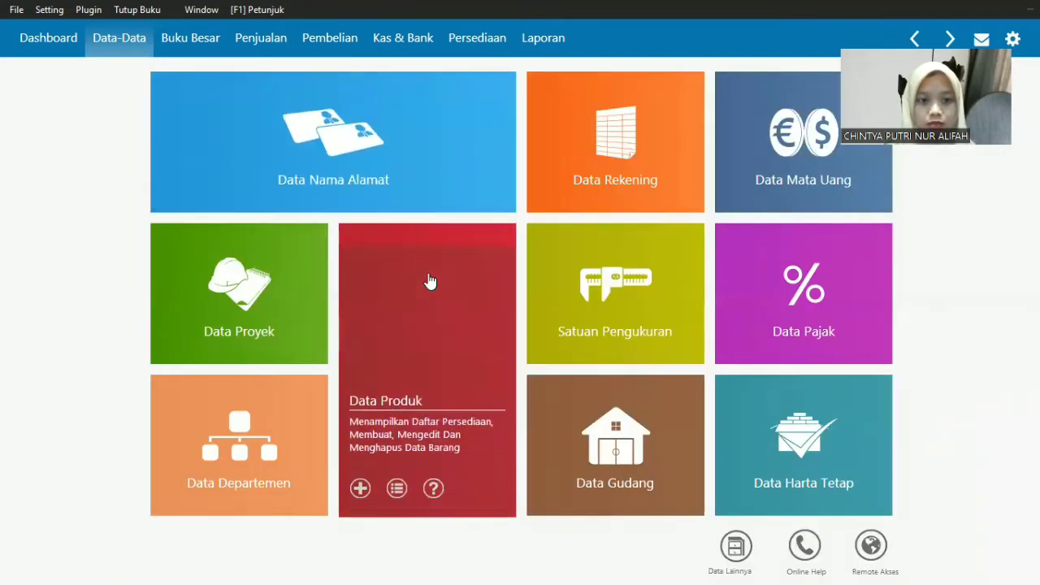
{"action": "left_click", "coordinate": [434, 322]}
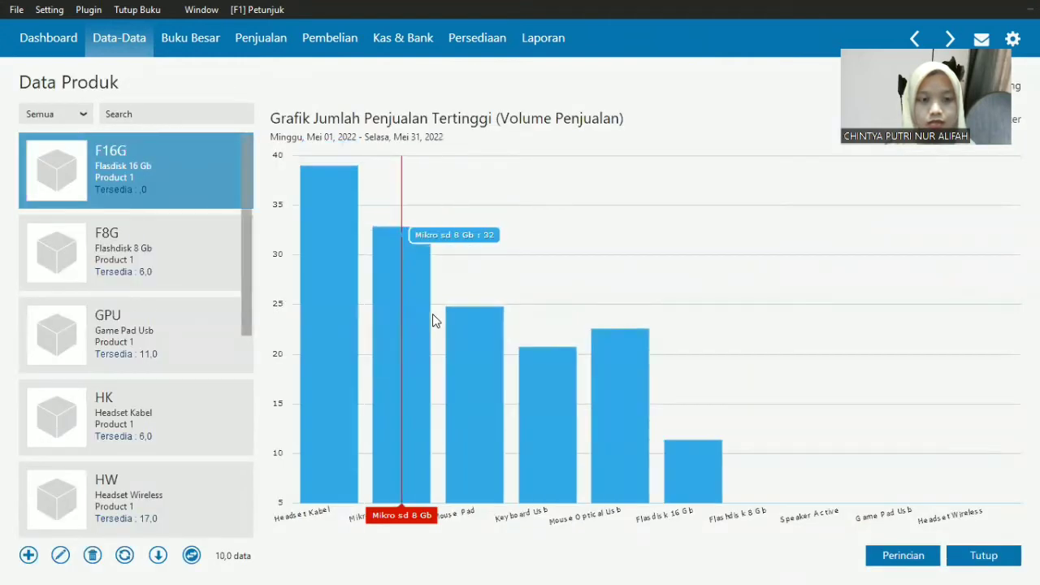
{"action": "left_click", "coordinate": [180, 166]}
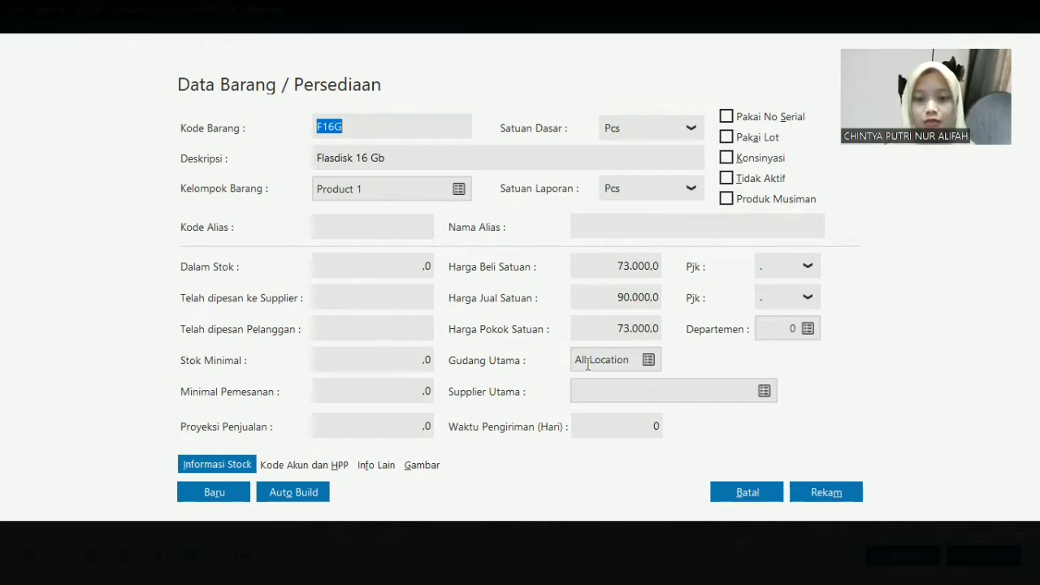
{"action": "left_click", "coordinate": [743, 491]}
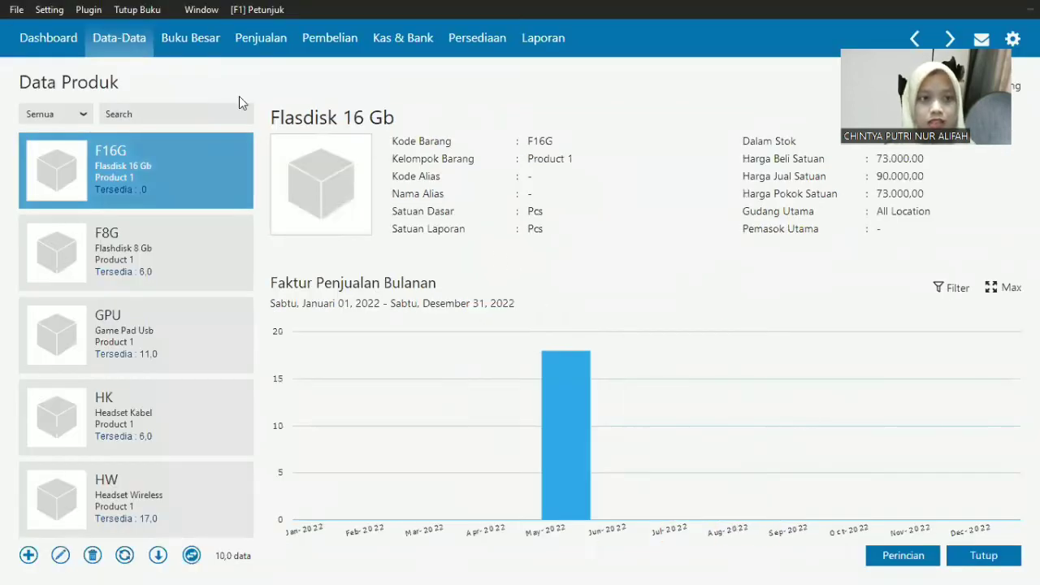
Open the opening inventory balances (Saldo Awal Persediaan) and examine the Harga Pokok and Jumlah of Flasdisk 16 Gb.
{"action": "left_click", "coordinate": [48, 9]}
{"action": "mouse_move", "coordinate": [60, 78]}
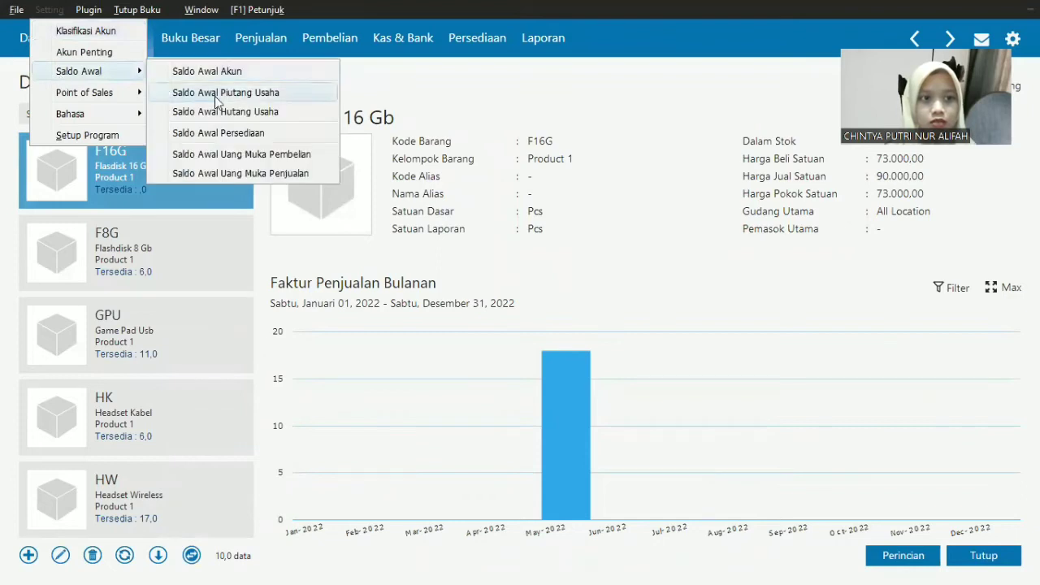
{"action": "left_click", "coordinate": [220, 134]}
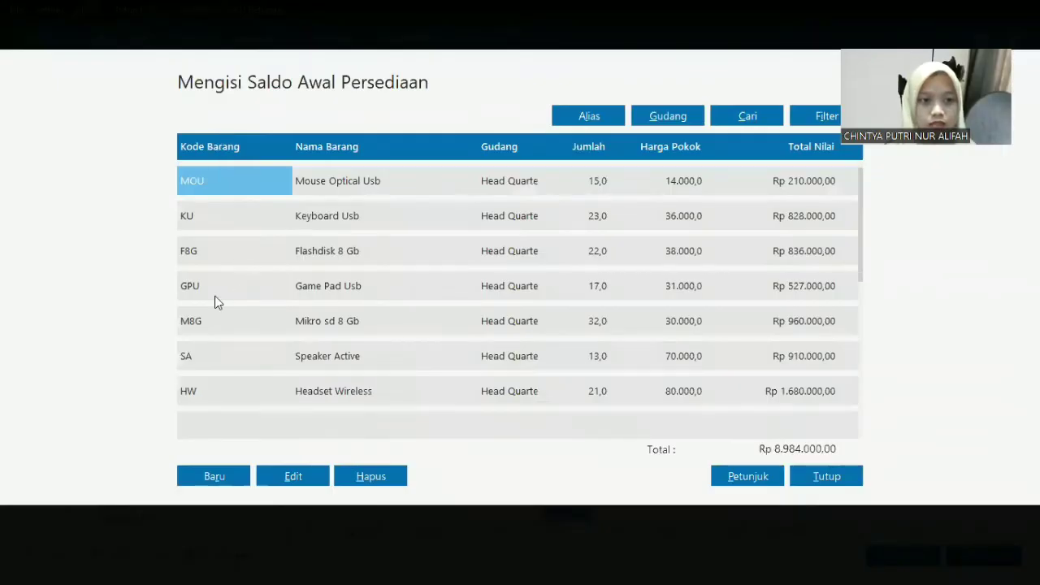
{"action": "scroll", "coordinate": [215, 295], "scroll_direction": "down", "scroll_amount": 4}
{"action": "scroll", "coordinate": [214, 301], "scroll_direction": "down", "scroll_amount": 5}
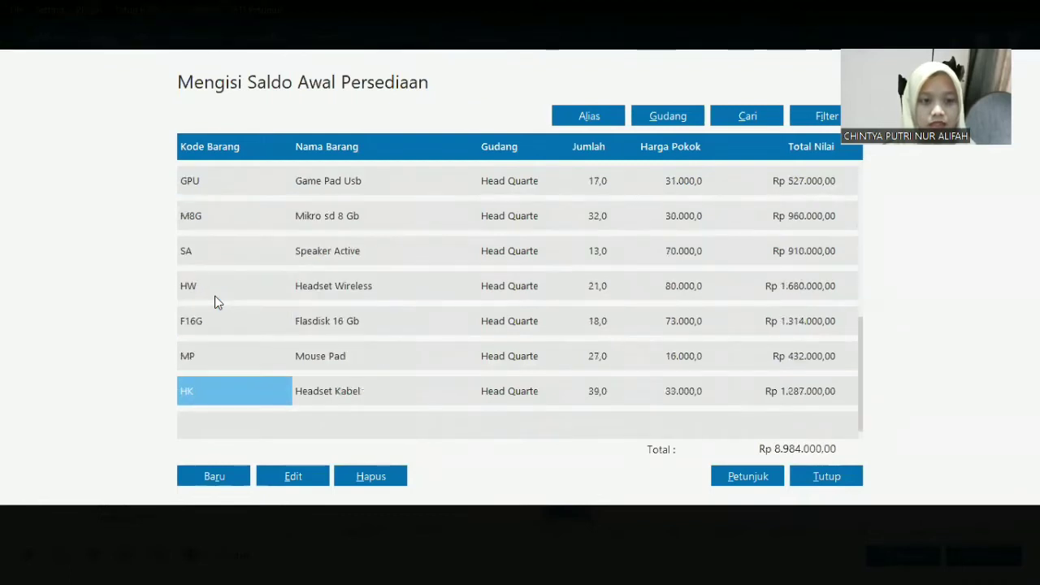
{"action": "scroll", "coordinate": [215, 301], "scroll_direction": "up", "scroll_amount": 2}
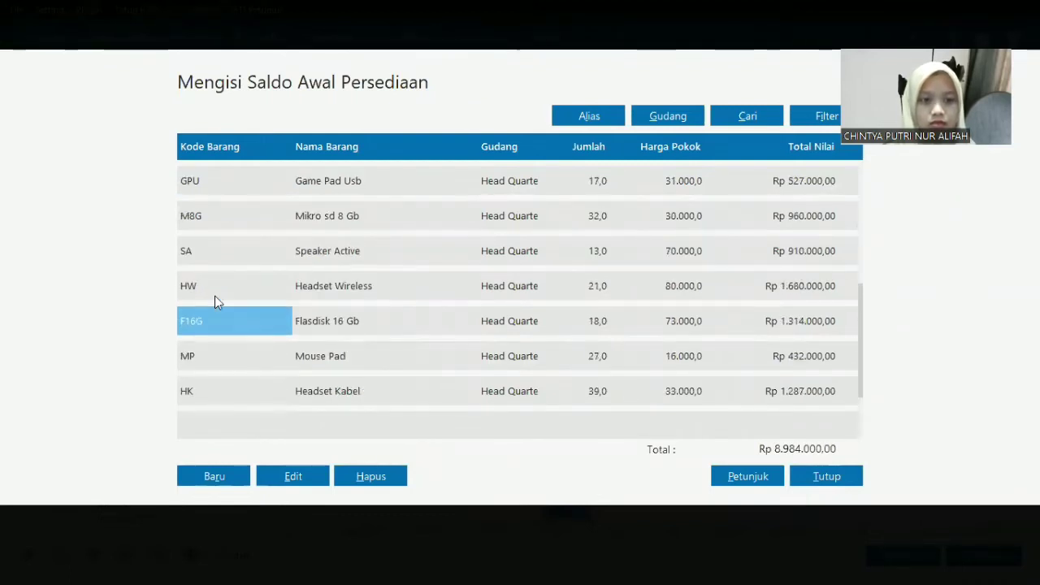
{"action": "left_click", "coordinate": [673, 323]}
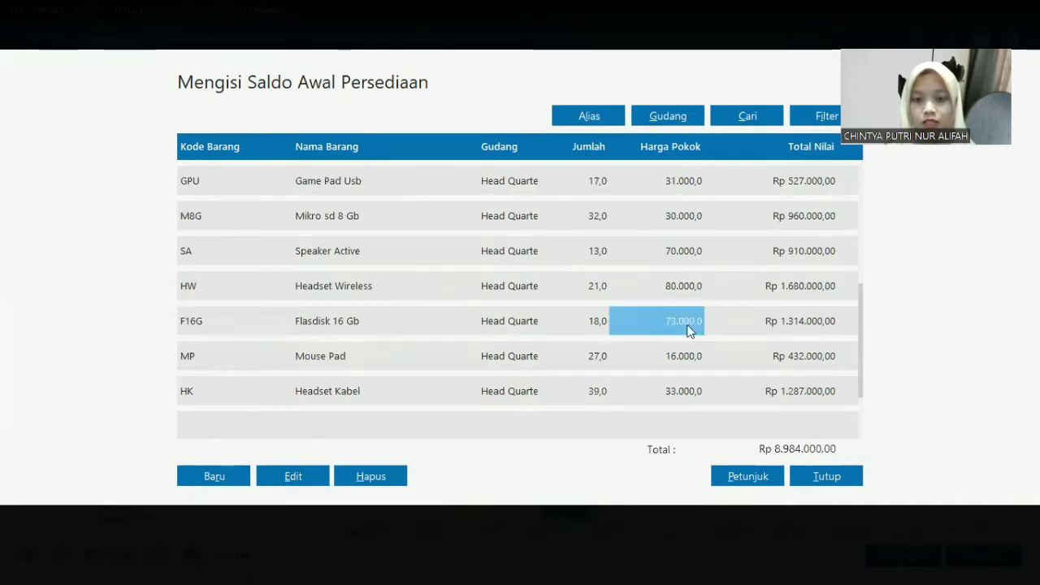
{"action": "left_click", "coordinate": [587, 322]}
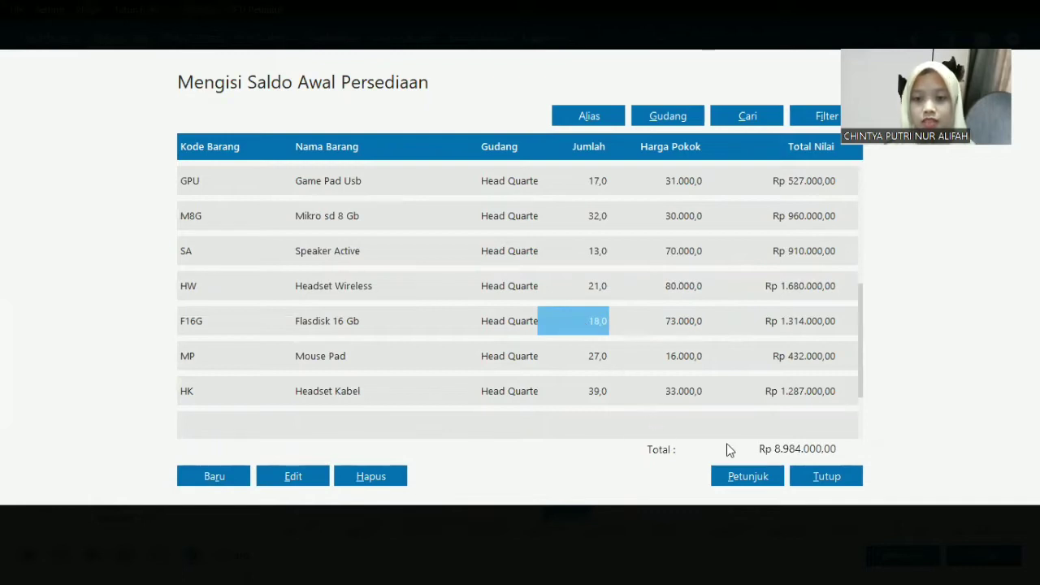
Close the opening inventory balances, decline recalculating the ending stock balances, and return to the Data-Data overview.
{"action": "left_click", "coordinate": [827, 478]}
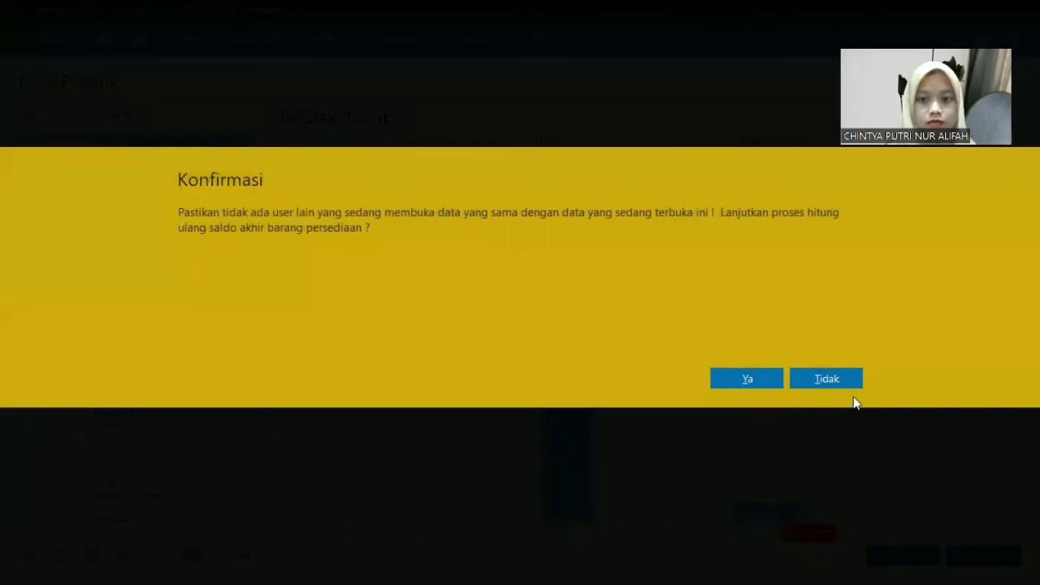
{"action": "left_click", "coordinate": [828, 377]}
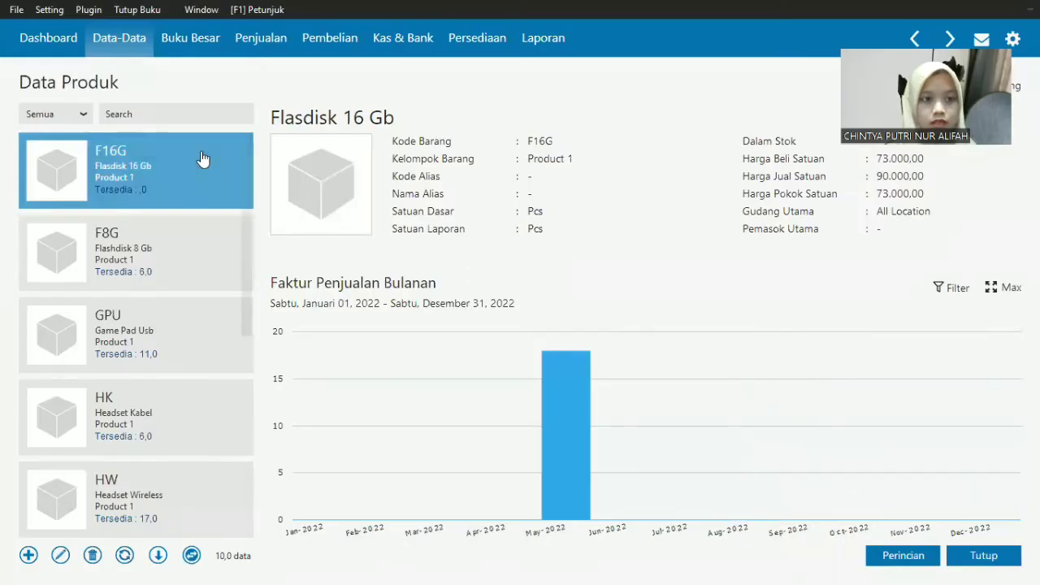
{"action": "left_click", "coordinate": [122, 45]}
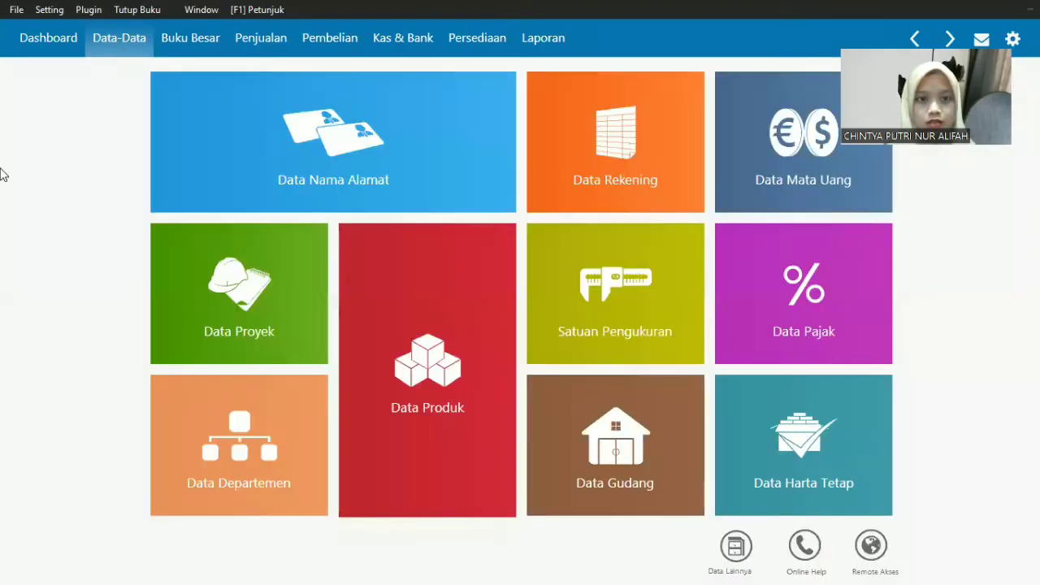
Open Invoice Penjualan, view the details of Customer 1's invoice dated 01/05/2022, and close it and the list without saving.
{"action": "mouse_move", "coordinate": [420, 287]}
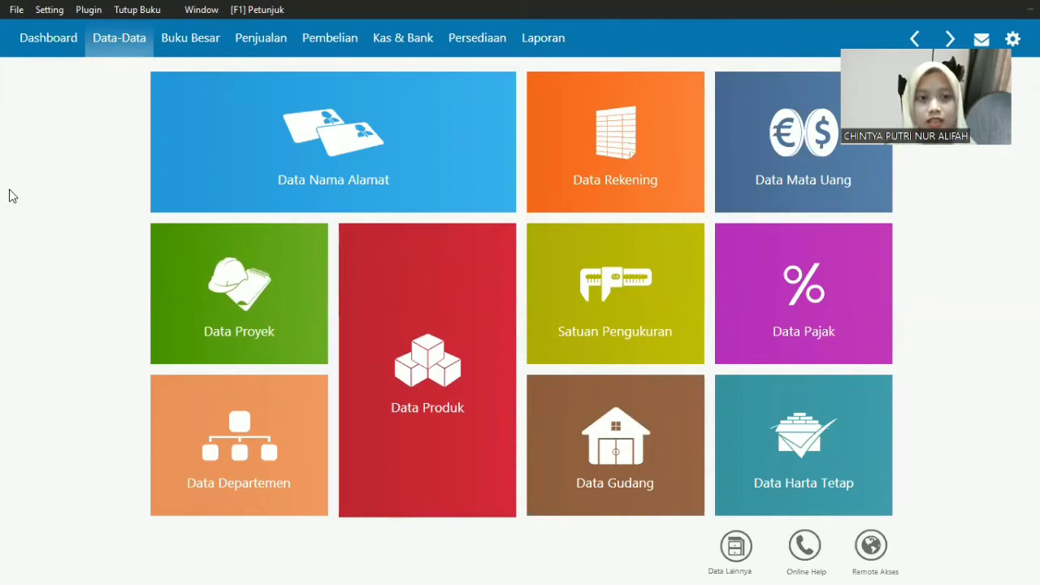
{"action": "mouse_move", "coordinate": [193, 116]}
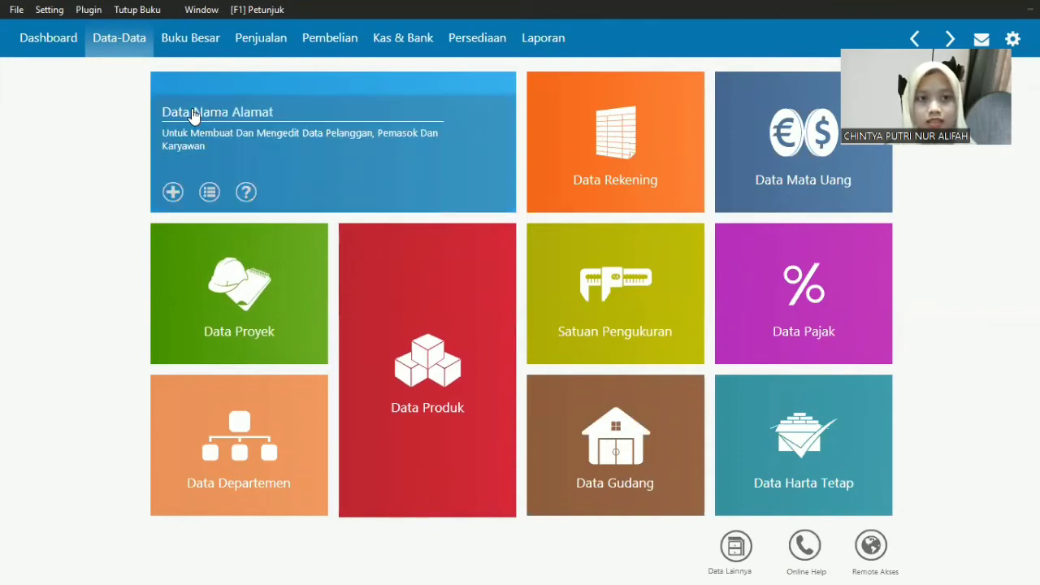
{"action": "left_click", "coordinate": [262, 55]}
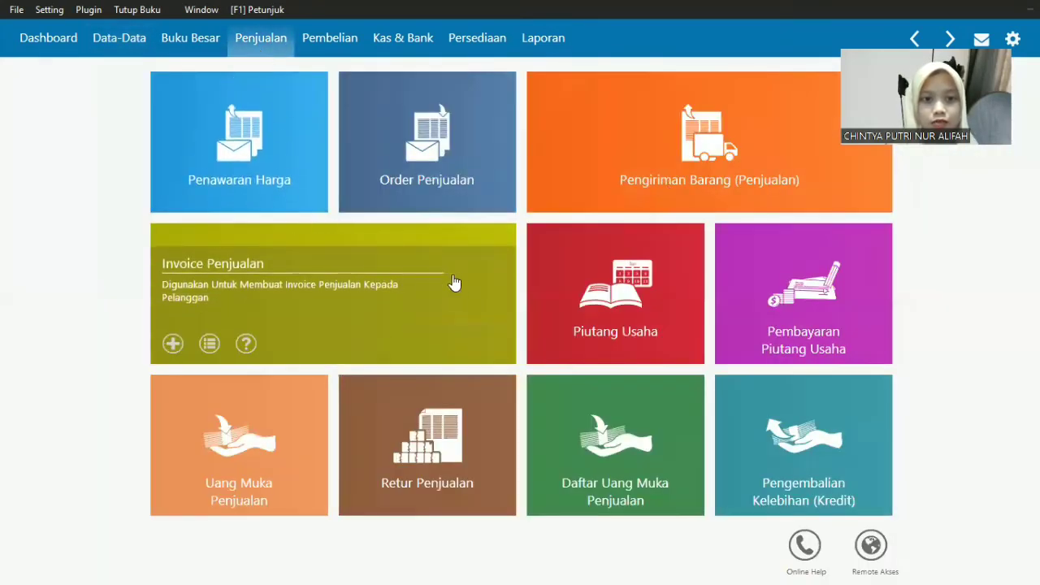
{"action": "left_click", "coordinate": [460, 294]}
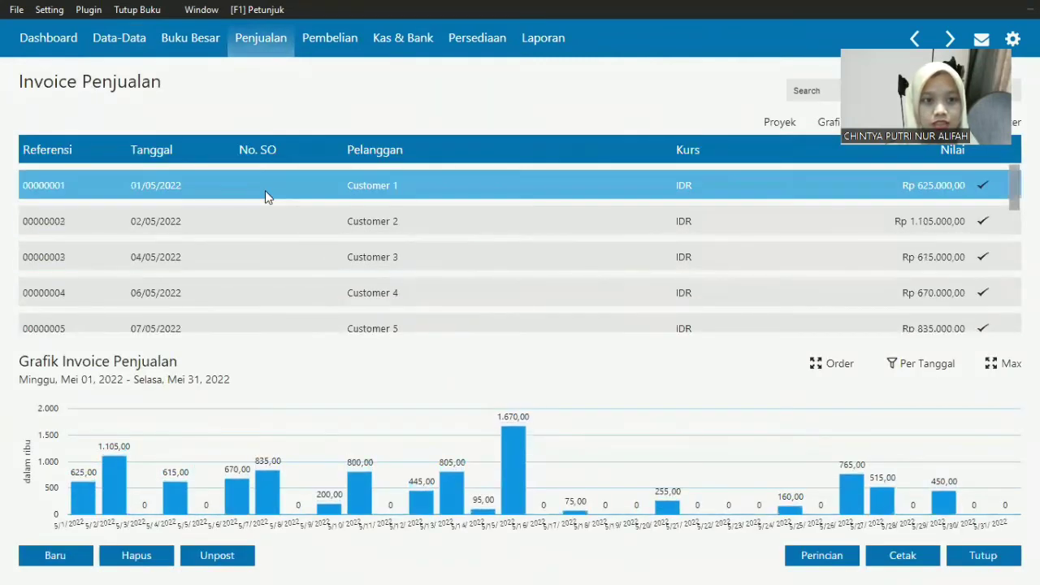
{"action": "double_click", "coordinate": [265, 190]}
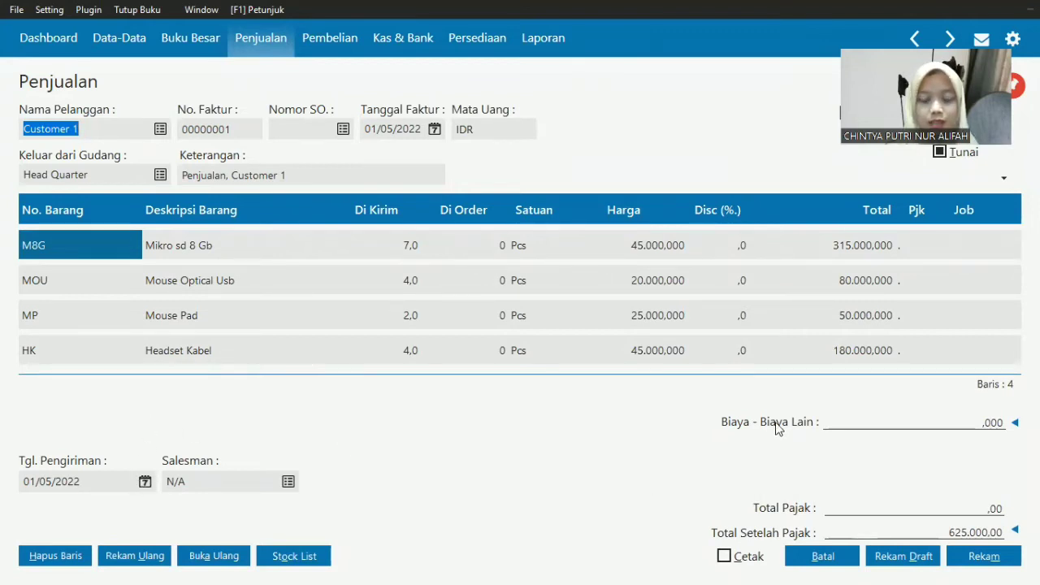
{"action": "left_click", "coordinate": [830, 559]}
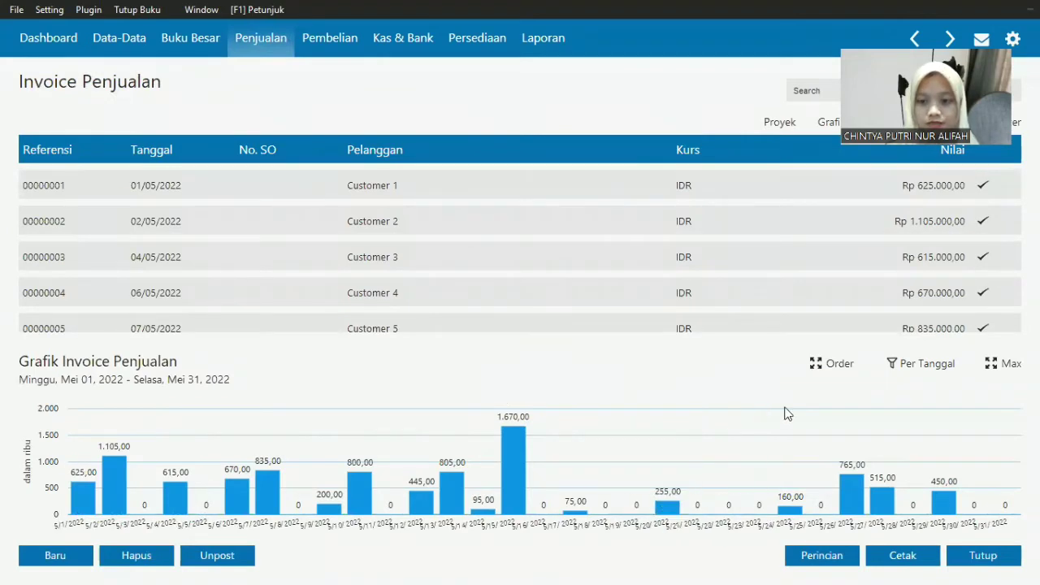
{"action": "left_click", "coordinate": [967, 561]}
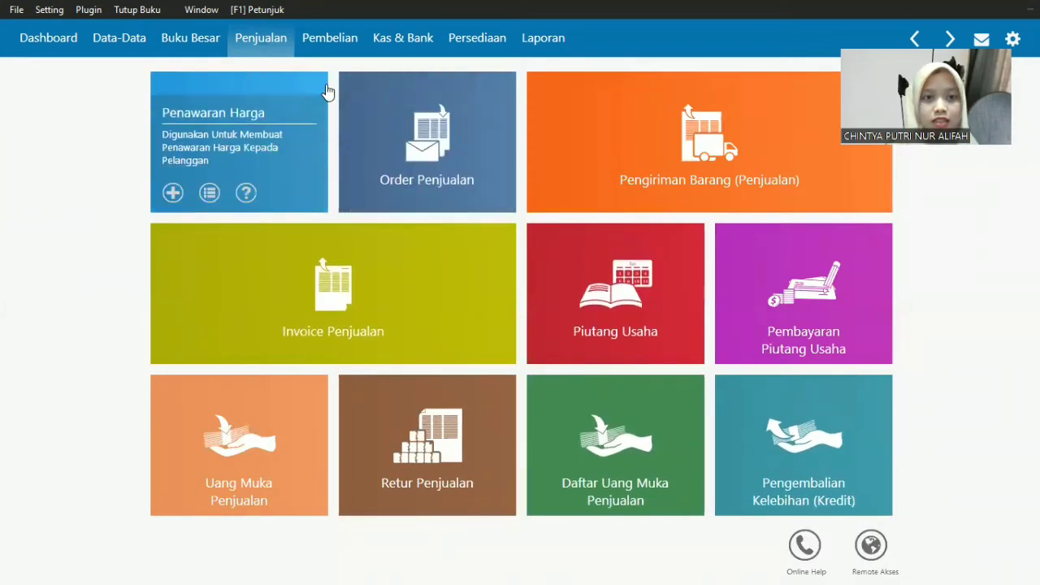
Open Penerimaan Barang, examine the Mouse Optical Usb line of the 23/05/2022 receipt from Kuke_store, and close everything without saving.
{"action": "left_click", "coordinate": [329, 50]}
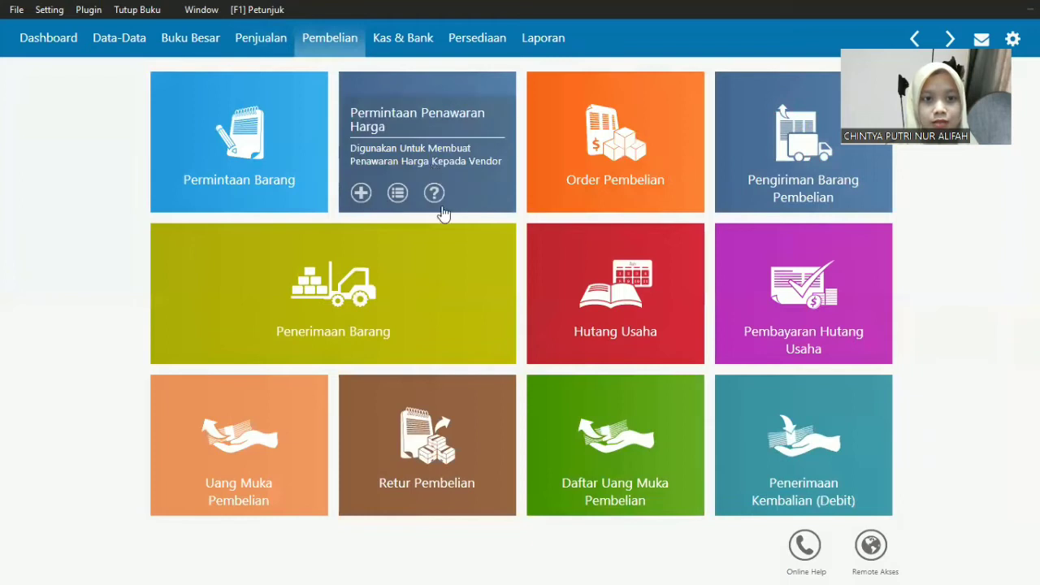
{"action": "left_click", "coordinate": [447, 257]}
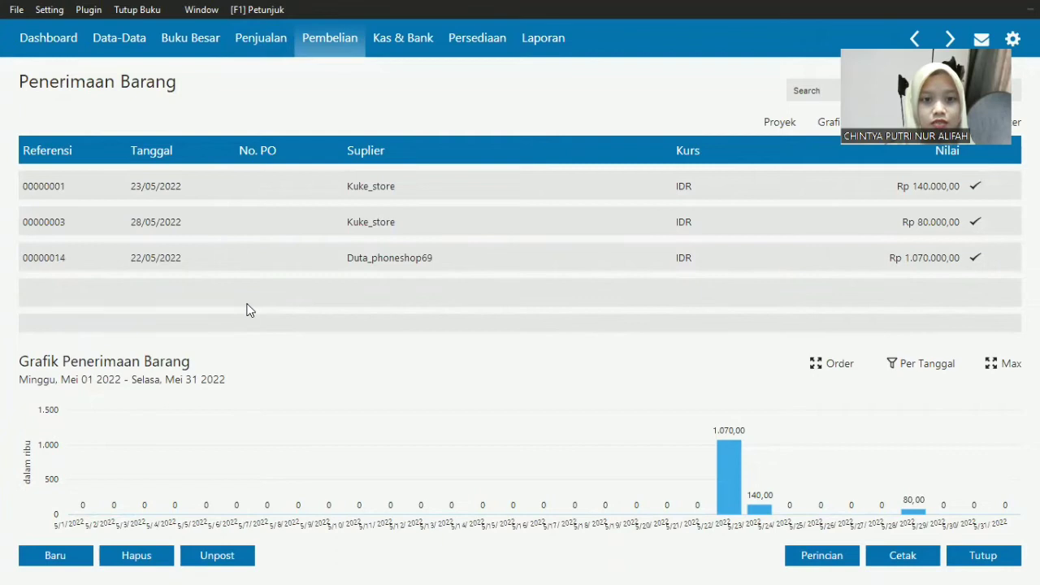
{"action": "left_click", "coordinate": [207, 188]}
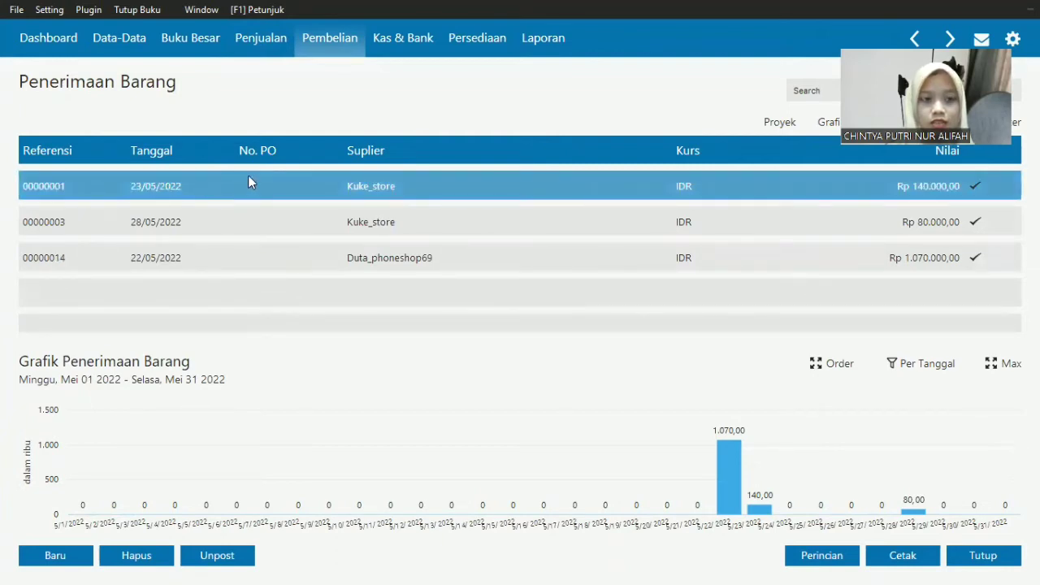
{"action": "double_click", "coordinate": [248, 180]}
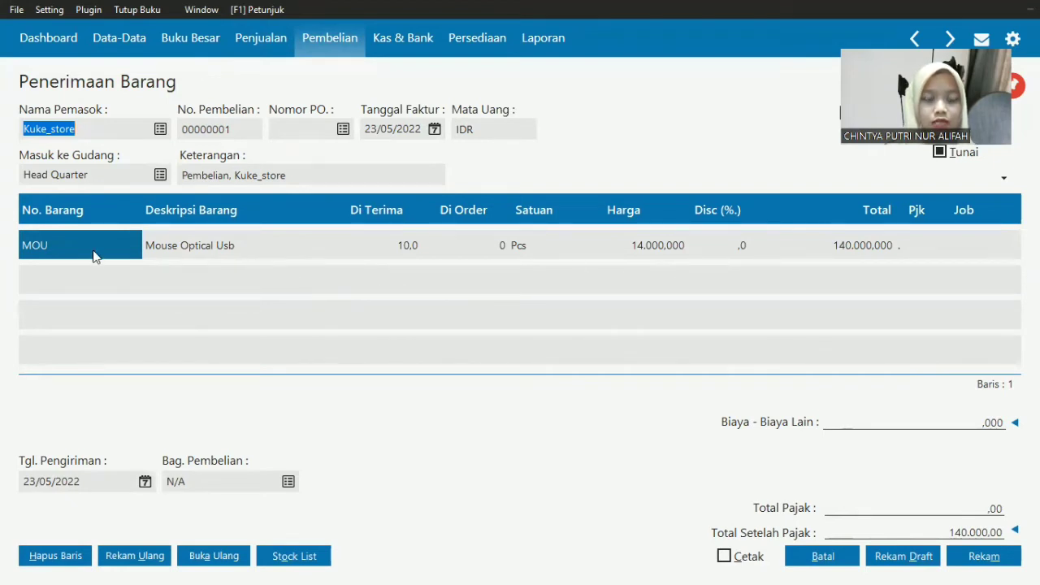
{"action": "left_click", "coordinate": [194, 252]}
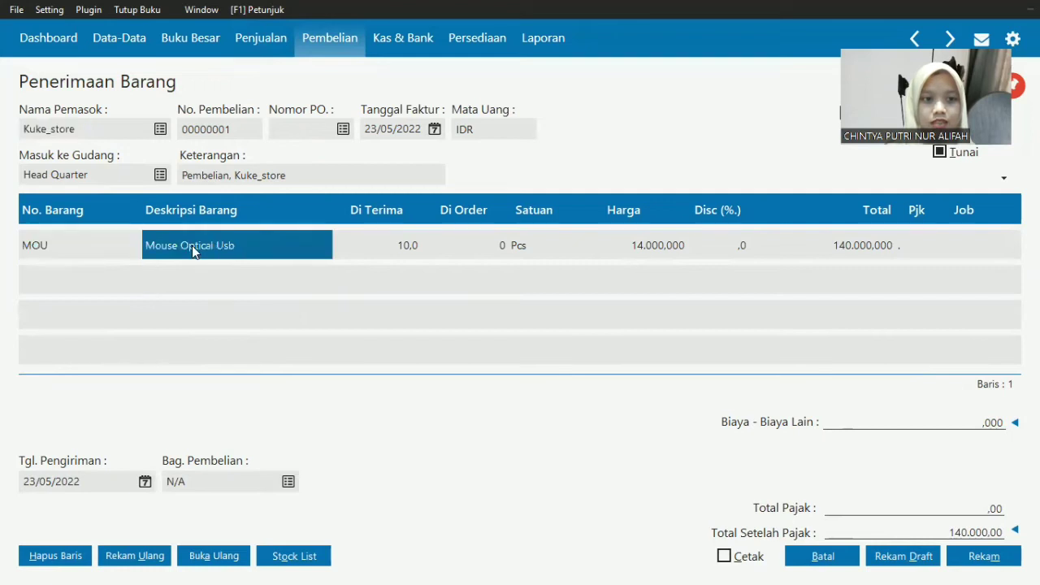
{"action": "left_click", "coordinate": [377, 244]}
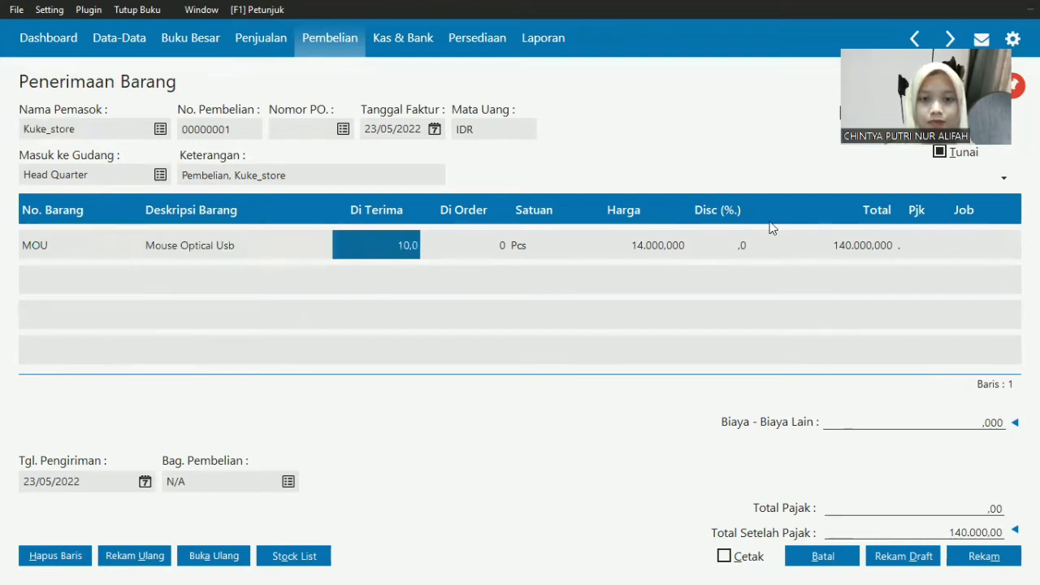
{"action": "left_click", "coordinate": [822, 556]}
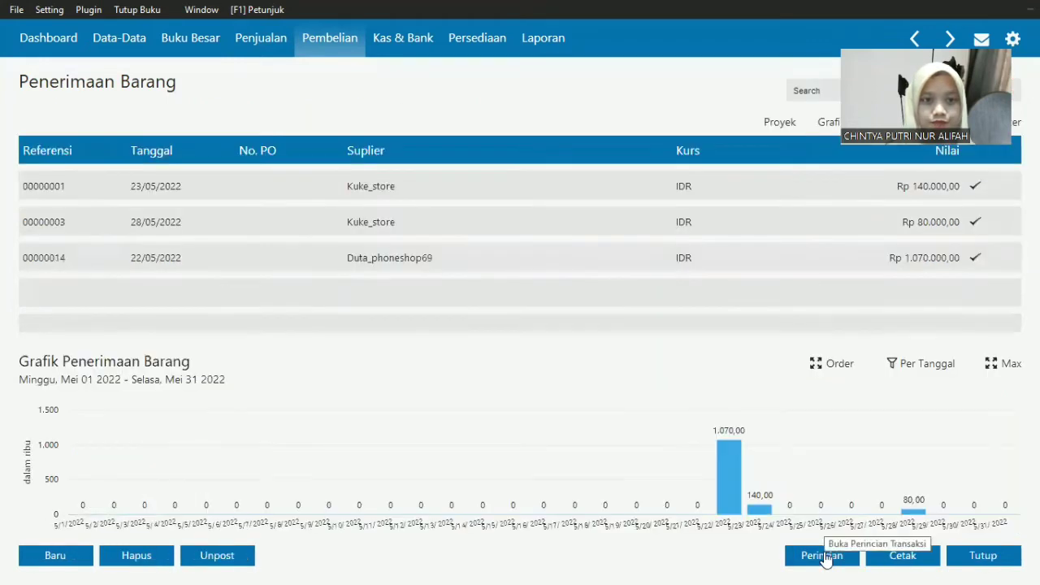
{"action": "left_click", "coordinate": [985, 561]}
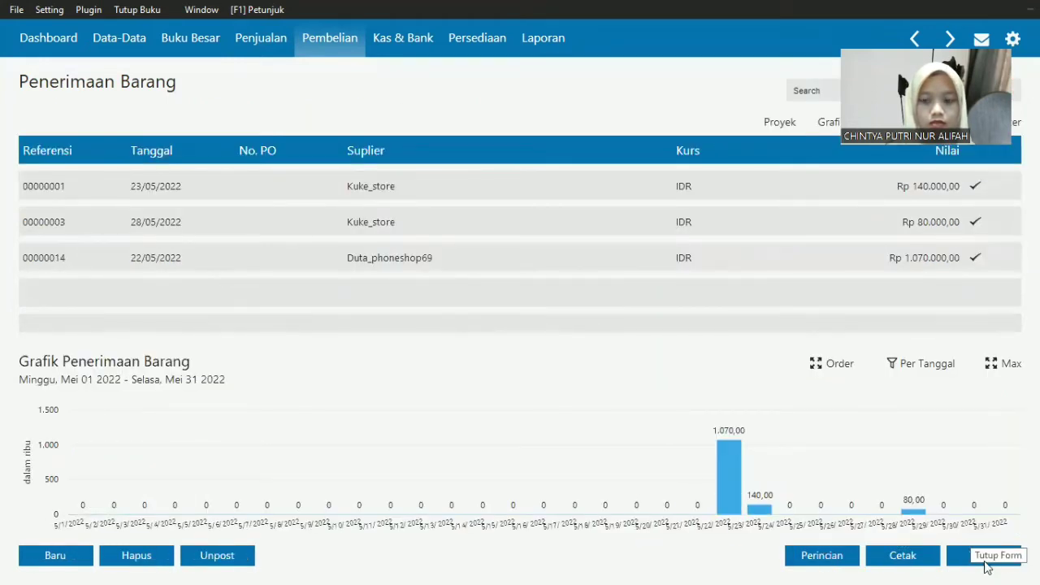
Open the Transaksi Jurnal Umum list, view the MEMBELI PERLENGKAPAN journal entry, and close the entry without saving.
{"action": "mouse_move", "coordinate": [778, 412]}
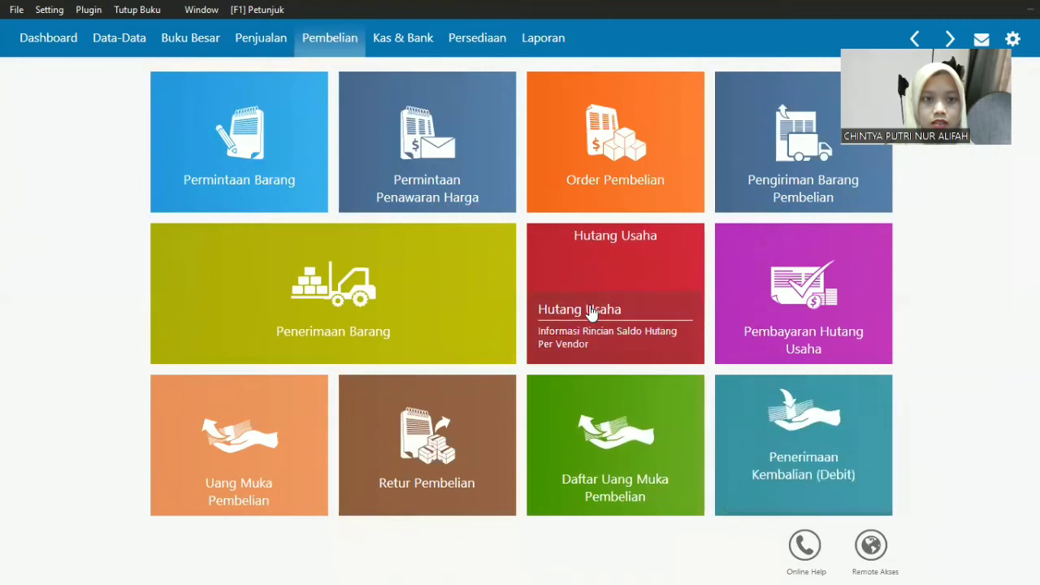
{"action": "left_click", "coordinate": [204, 57]}
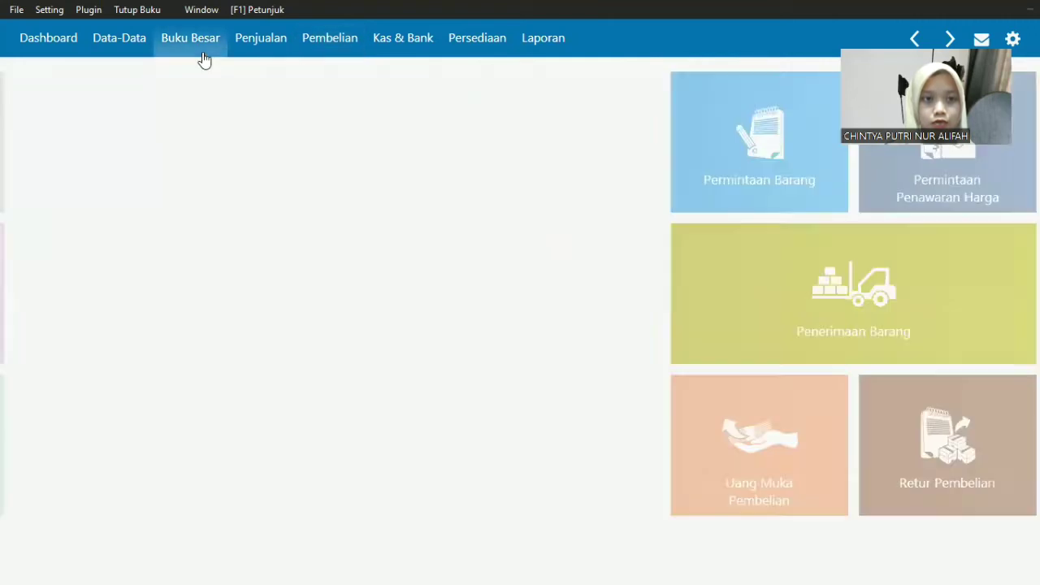
{"action": "mouse_move", "coordinate": [450, 282]}
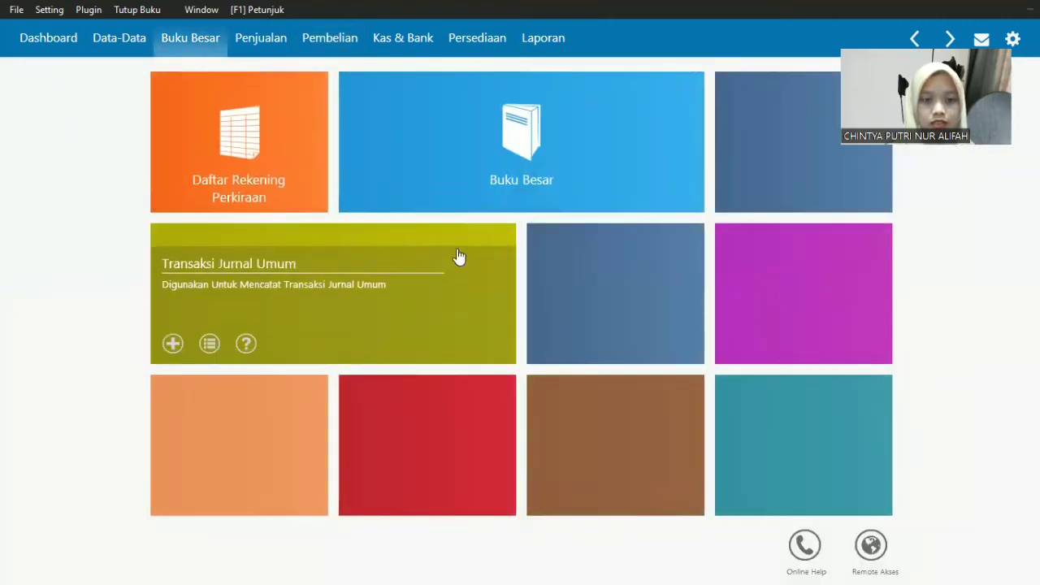
{"action": "left_click", "coordinate": [457, 250]}
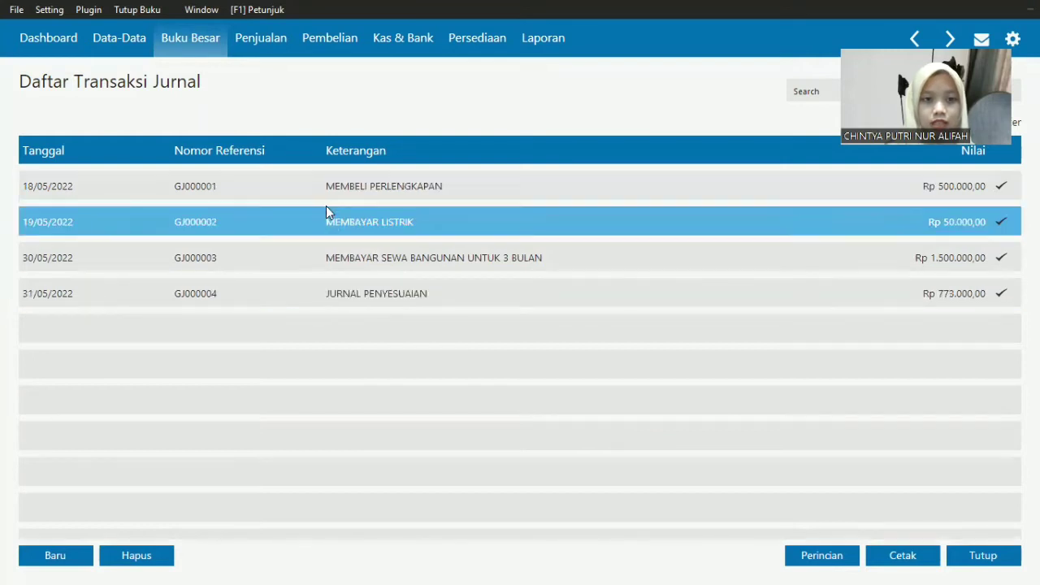
{"action": "left_click", "coordinate": [347, 189]}
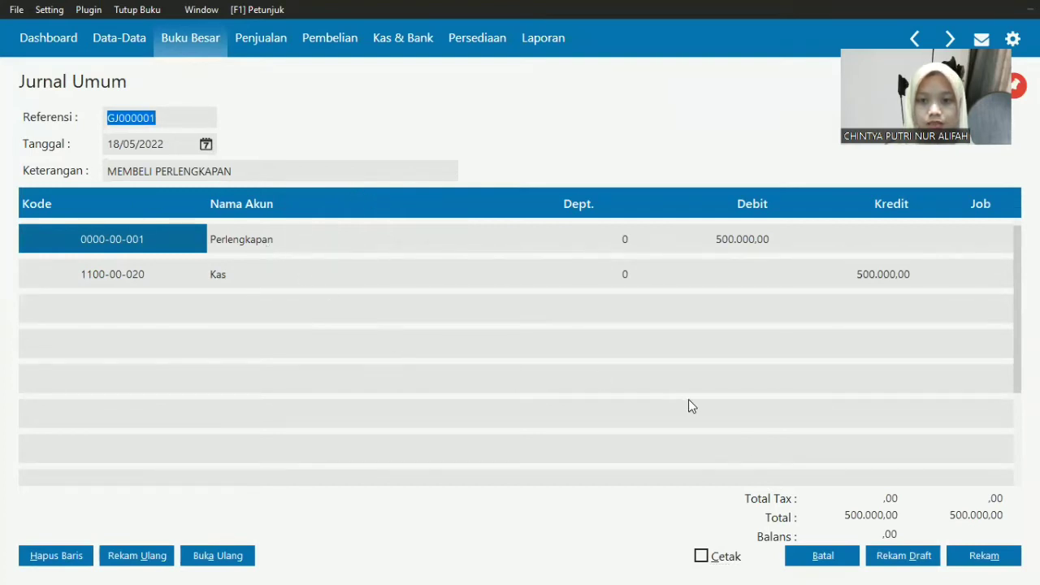
{"action": "left_click", "coordinate": [823, 555]}
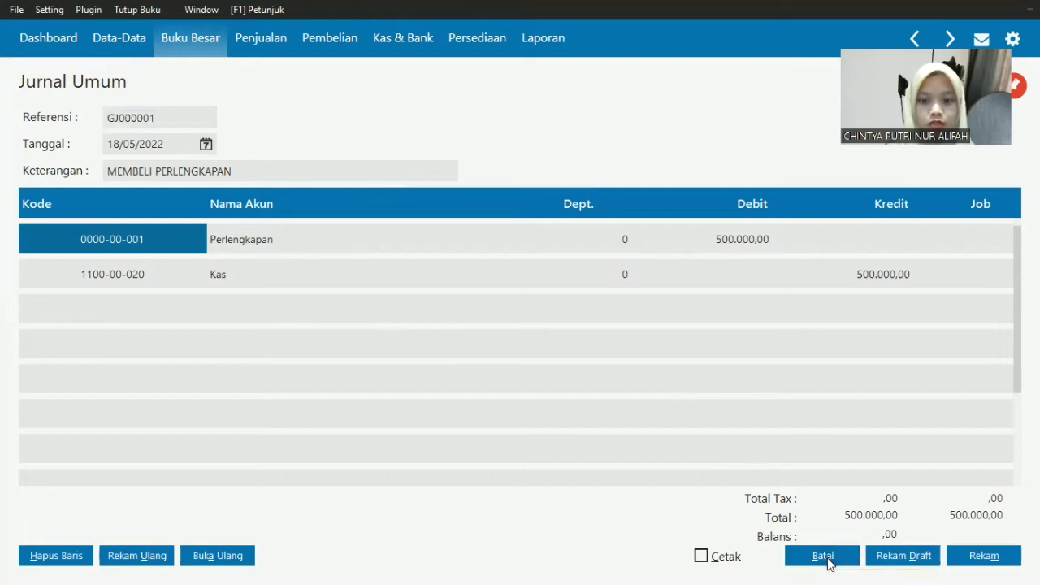
View the MEMBAYAR LISTRIK and MEMBAYAR SEWA BANGUNAN UNTUK 3 BULAN journal entries, closing each without saving.
{"action": "left_click", "coordinate": [390, 213]}
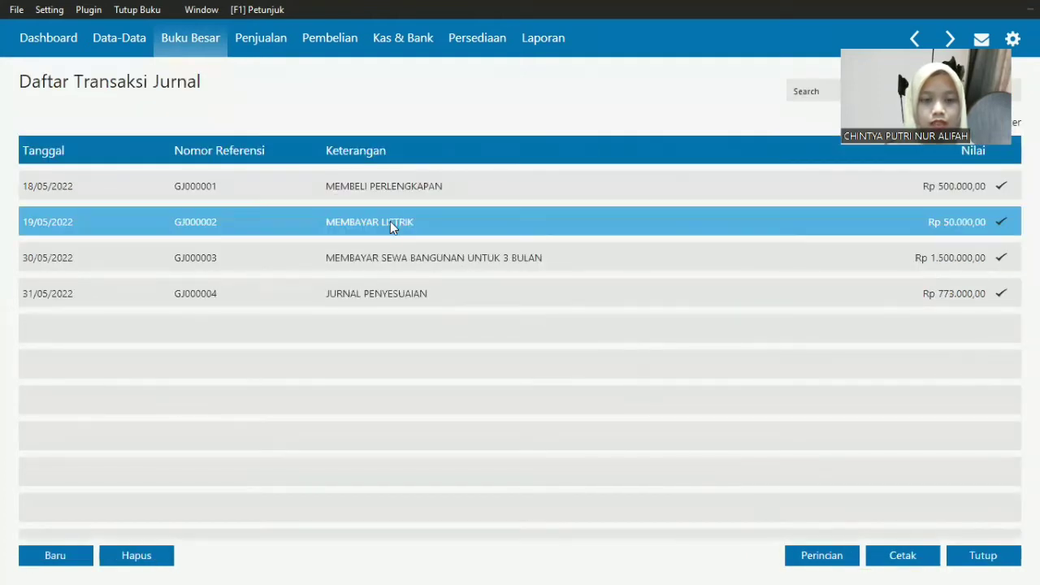
{"action": "double_click", "coordinate": [390, 221]}
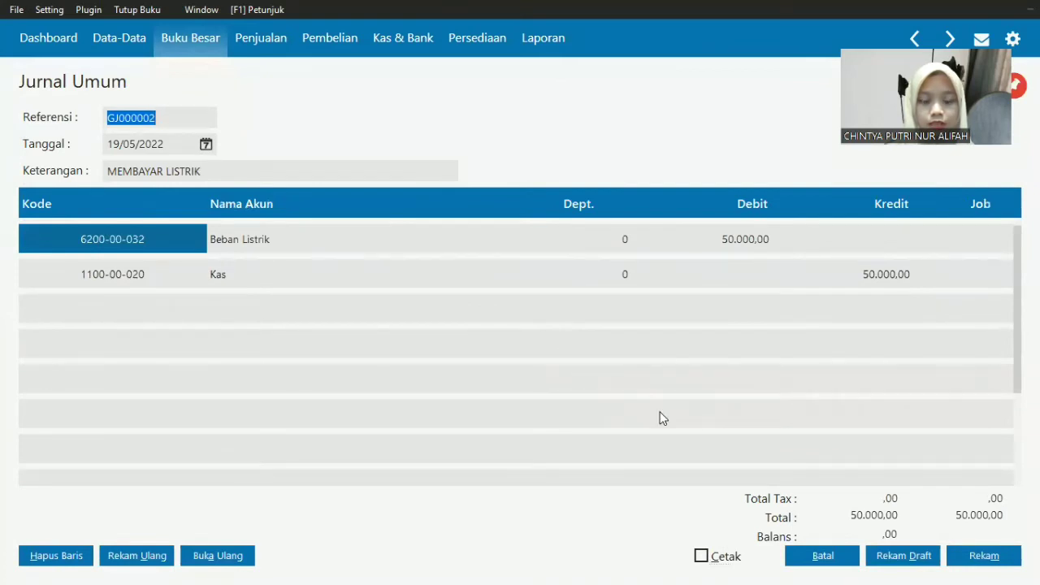
{"action": "left_click", "coordinate": [822, 559]}
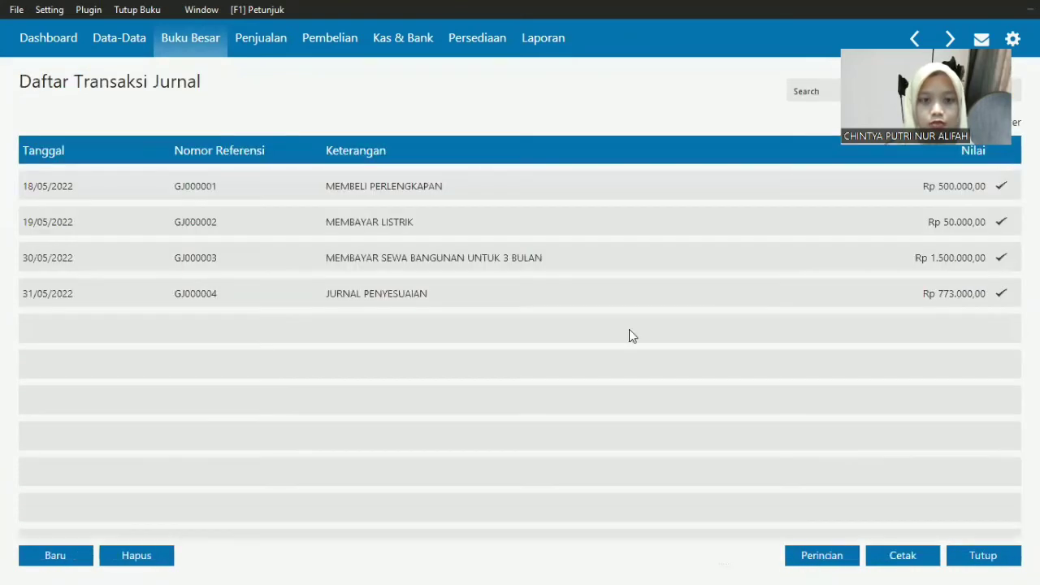
{"action": "left_click", "coordinate": [441, 256]}
{"action": "double_click", "coordinate": [436, 265]}
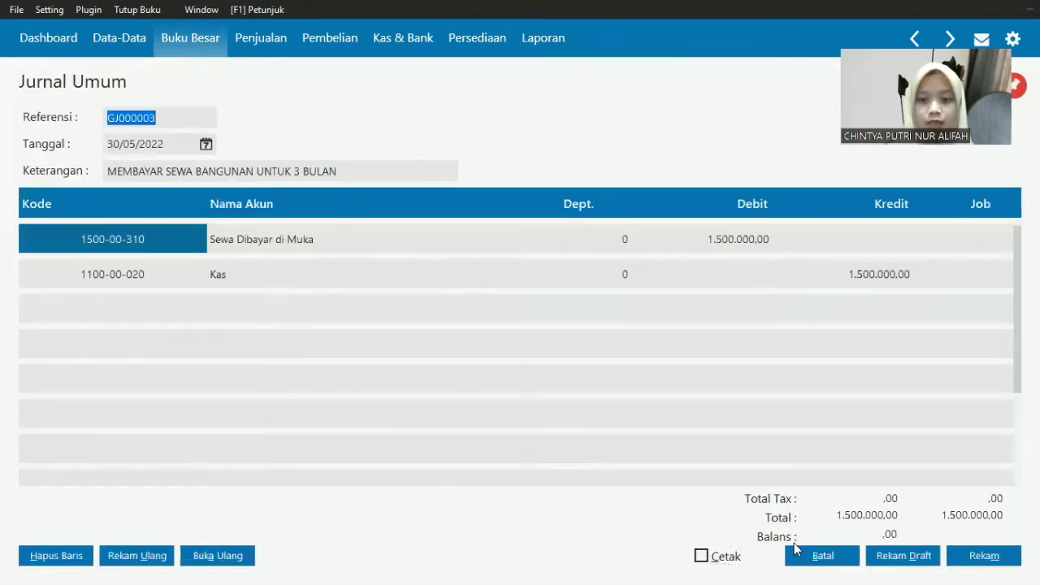
{"action": "left_click", "coordinate": [820, 557]}
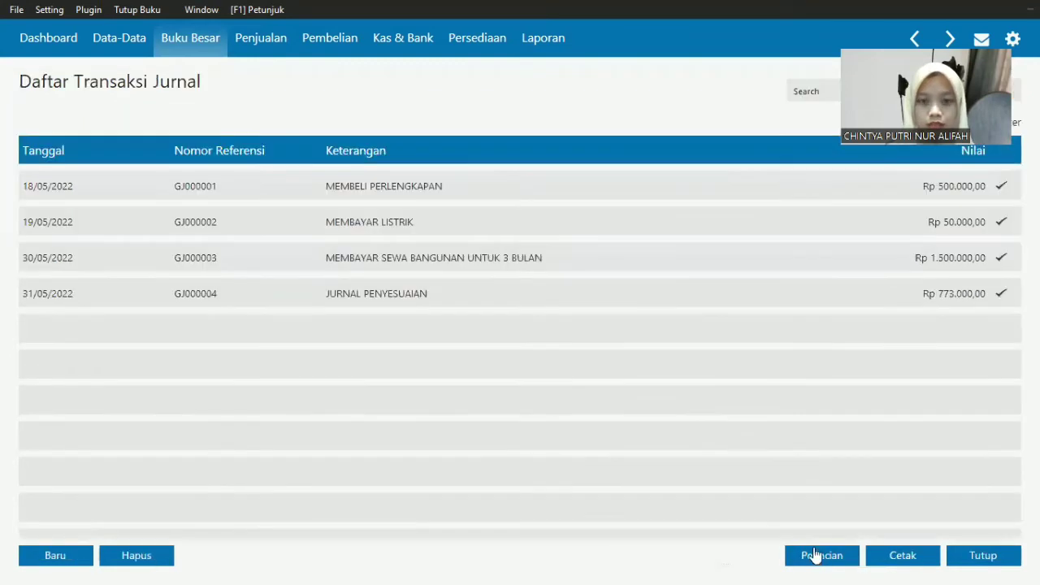
Examine the Beban Perlengkapan and Beban Sewa Kantor lines of the JURNAL PENYESUAIAN entry, close it without saving, and go to the Penjualan section.
{"action": "left_click", "coordinate": [364, 303]}
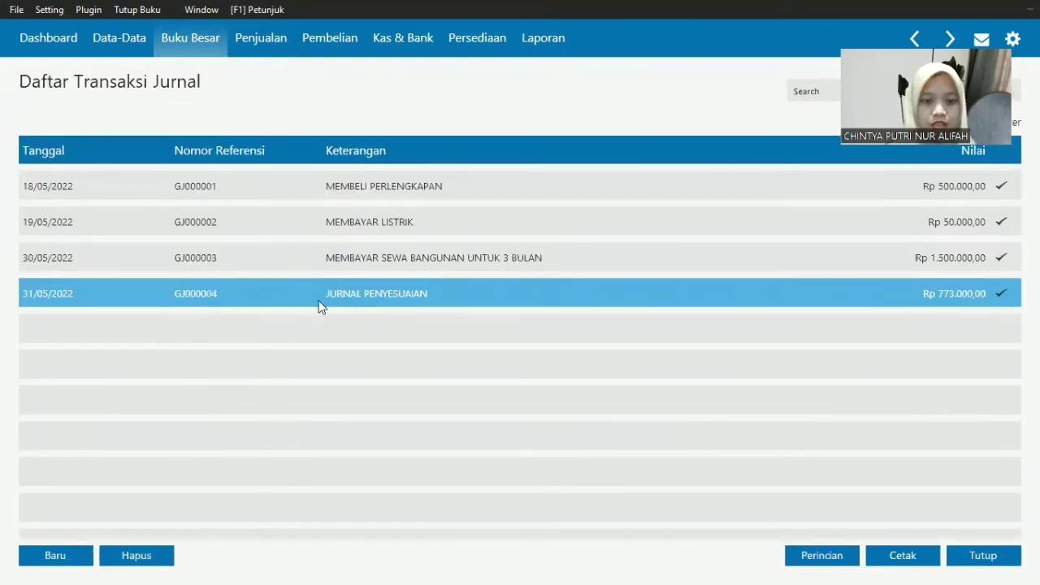
{"action": "double_click", "coordinate": [249, 295]}
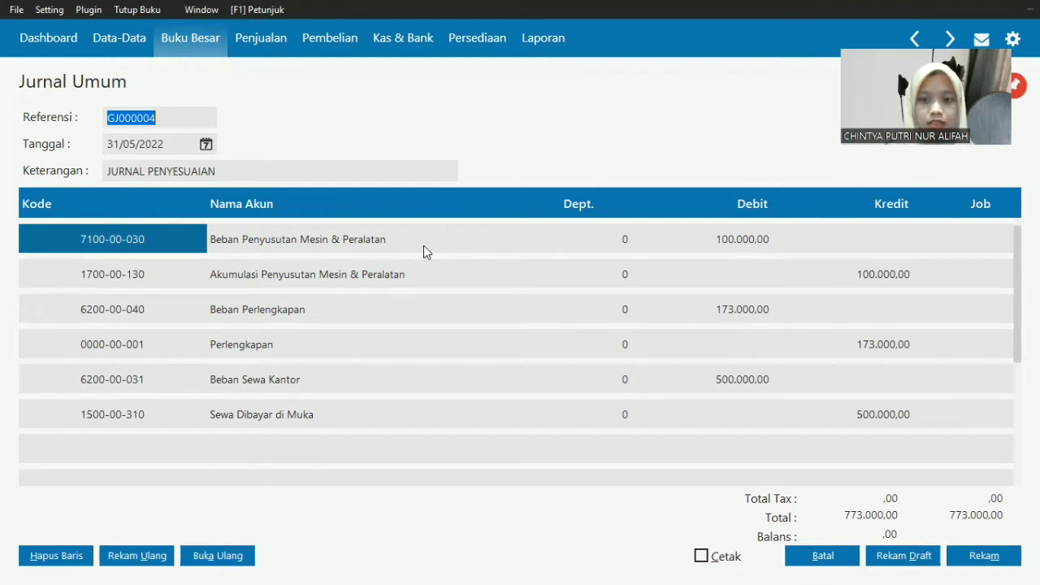
{"action": "left_click", "coordinate": [323, 307]}
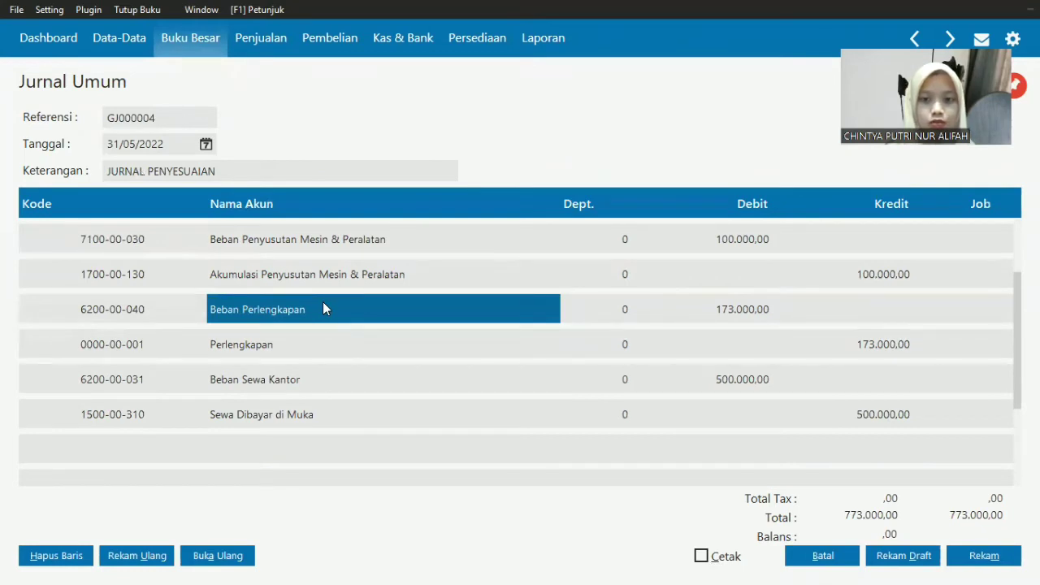
{"action": "left_click", "coordinate": [320, 386]}
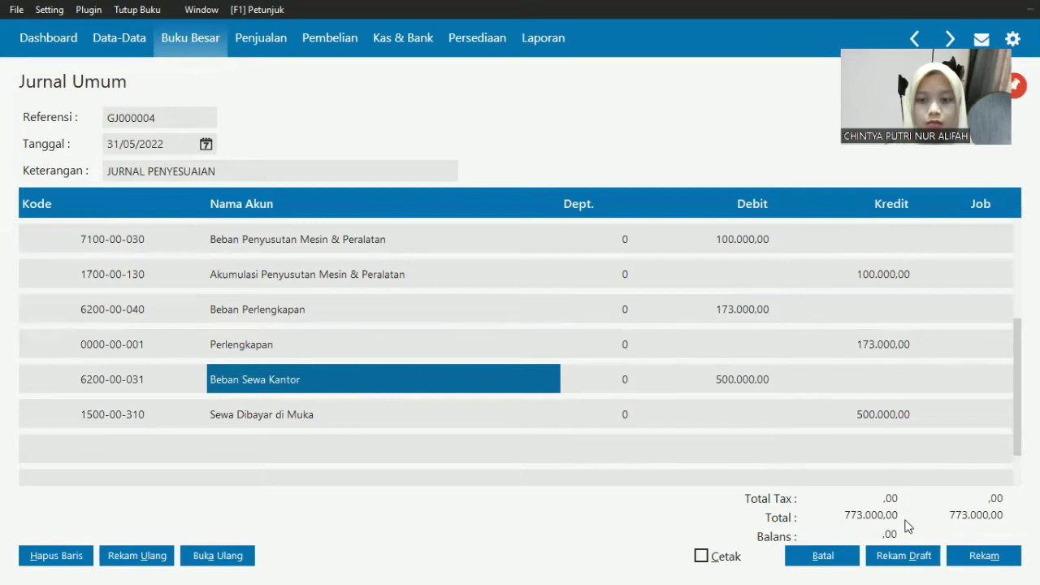
{"action": "left_click", "coordinate": [837, 560]}
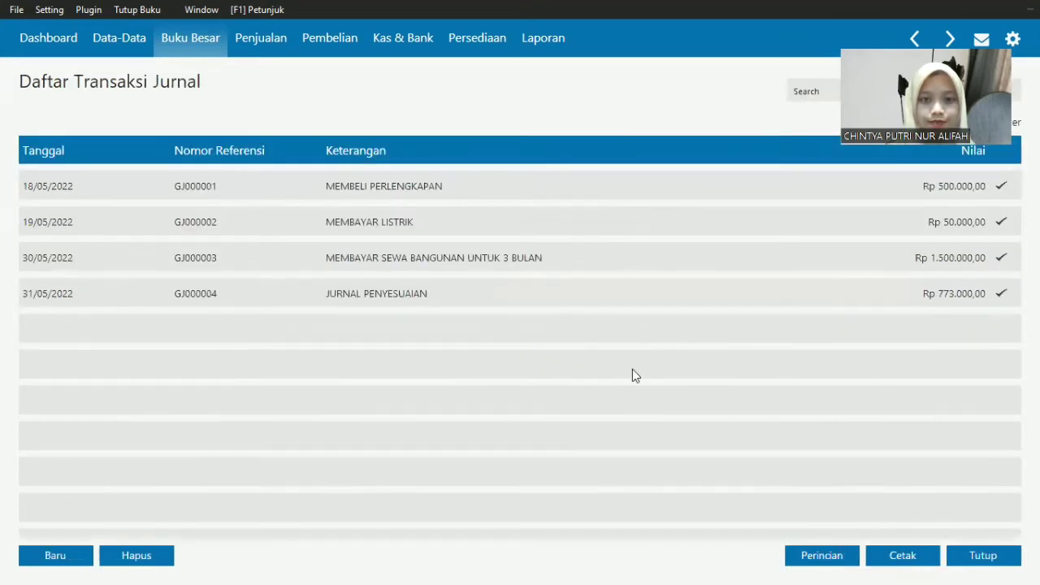
{"action": "left_click", "coordinate": [253, 49]}
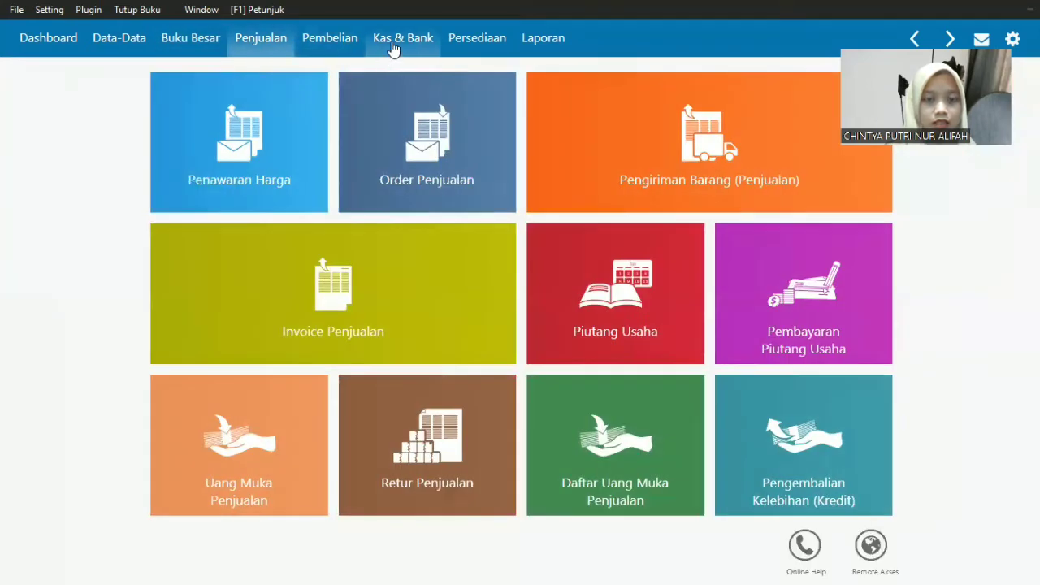
{"action": "left_click", "coordinate": [392, 47]}
{"action": "mouse_move", "coordinate": [408, 439]}
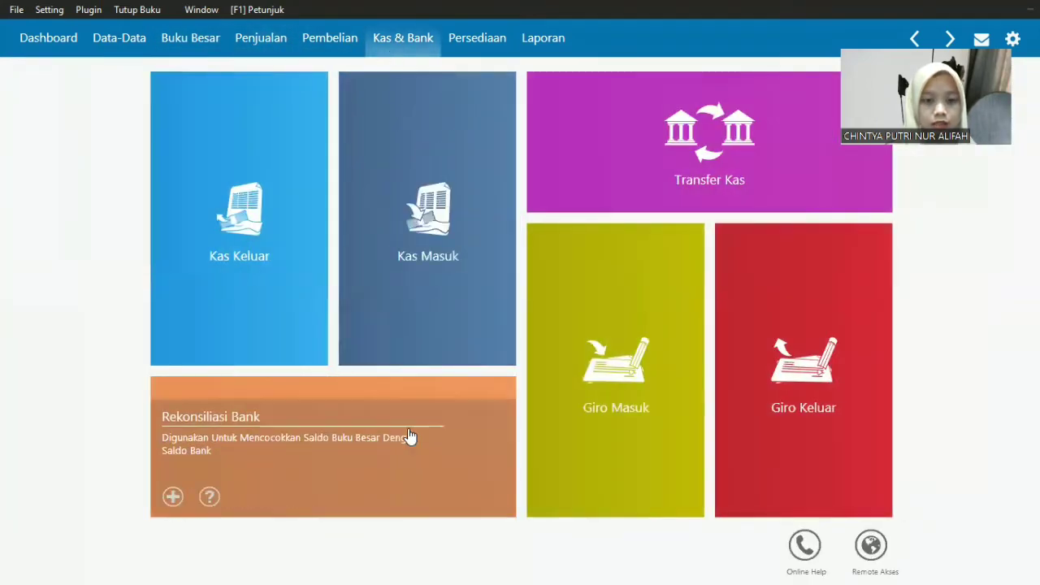
{"action": "left_click", "coordinate": [405, 413]}
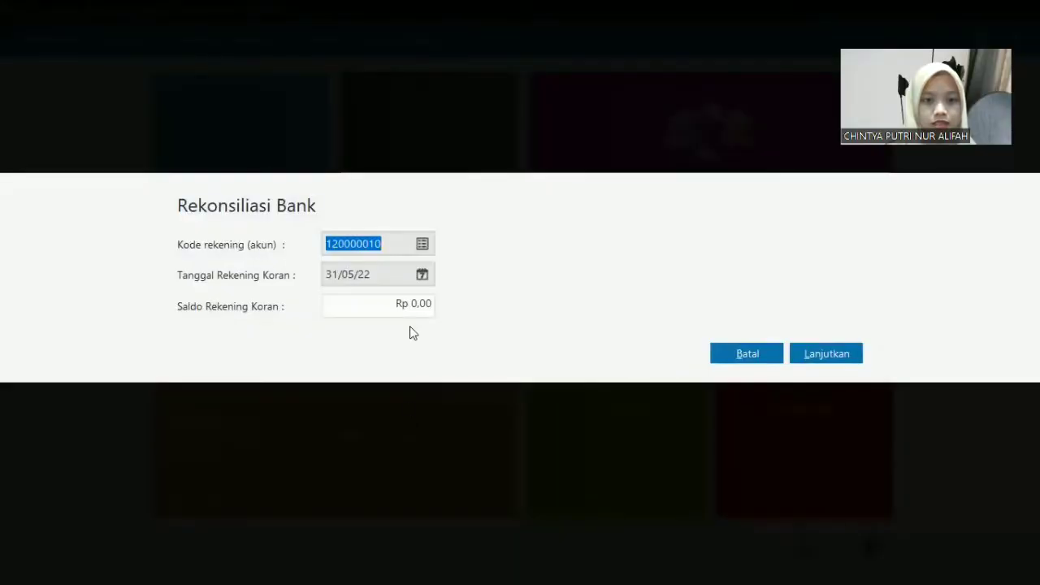
{"action": "left_click", "coordinate": [421, 249]}
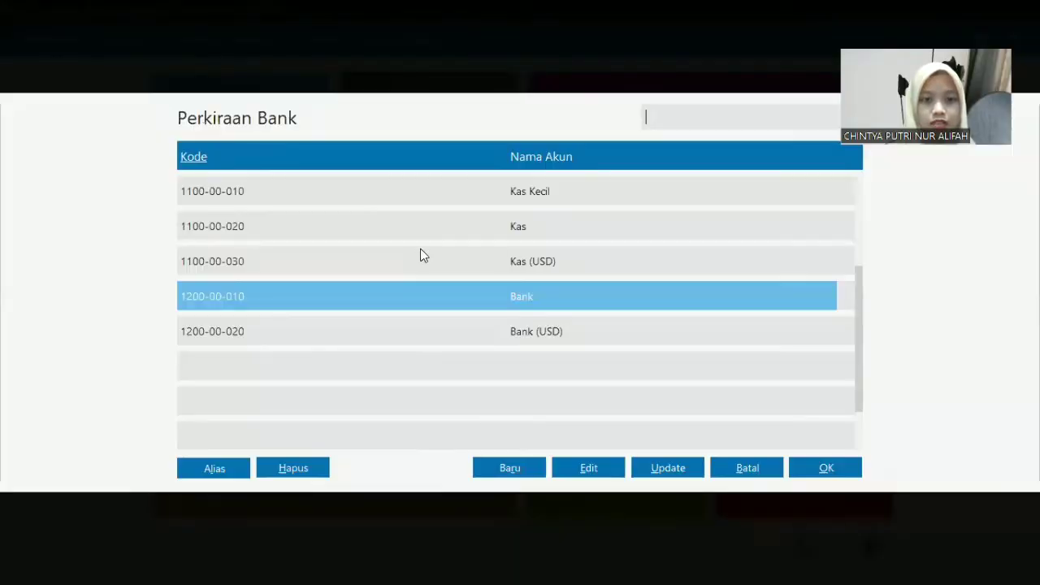
{"action": "double_click", "coordinate": [420, 226]}
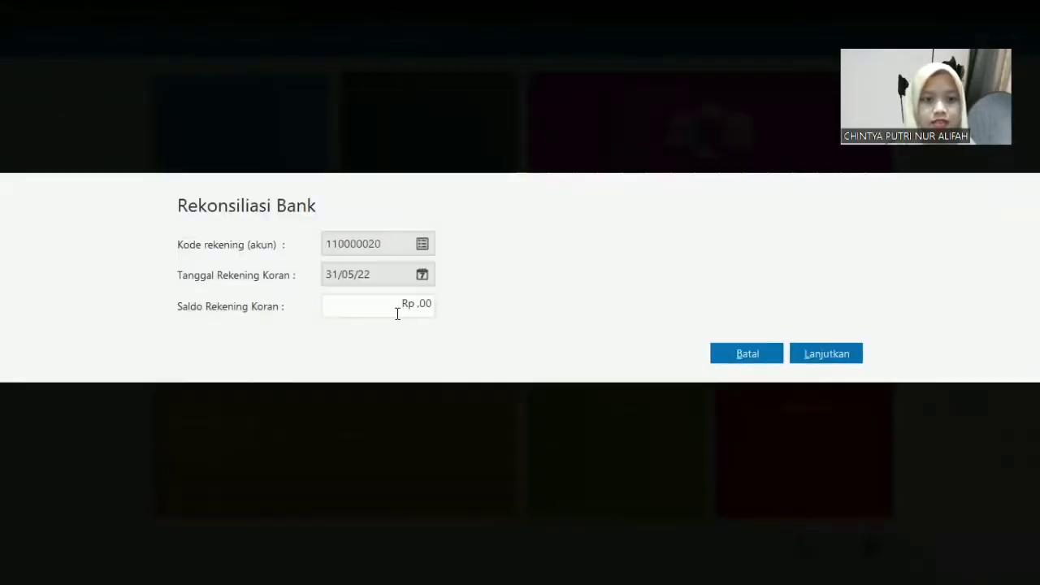
{"action": "left_click", "coordinate": [742, 352]}
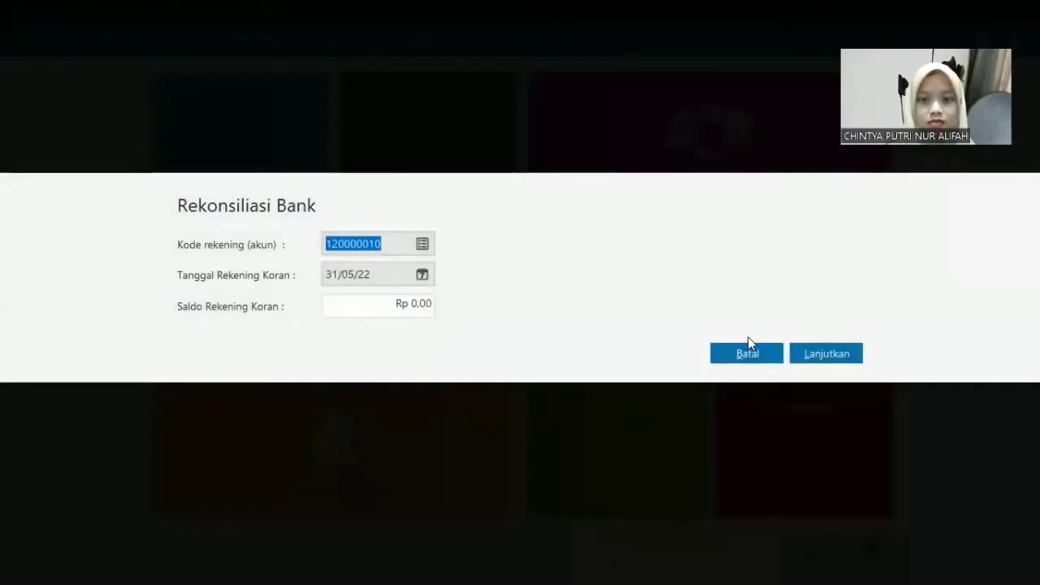
{"action": "left_click", "coordinate": [749, 355]}
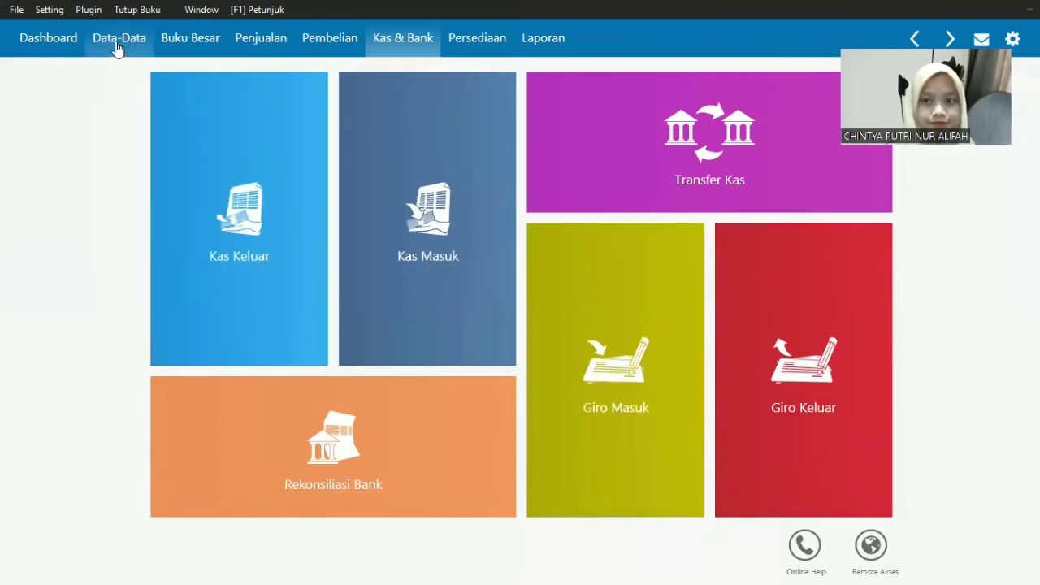
Open the Data Rekening account list and look up the balance of the Kas account.
{"action": "left_click", "coordinate": [119, 43]}
{"action": "left_click", "coordinate": [655, 119]}
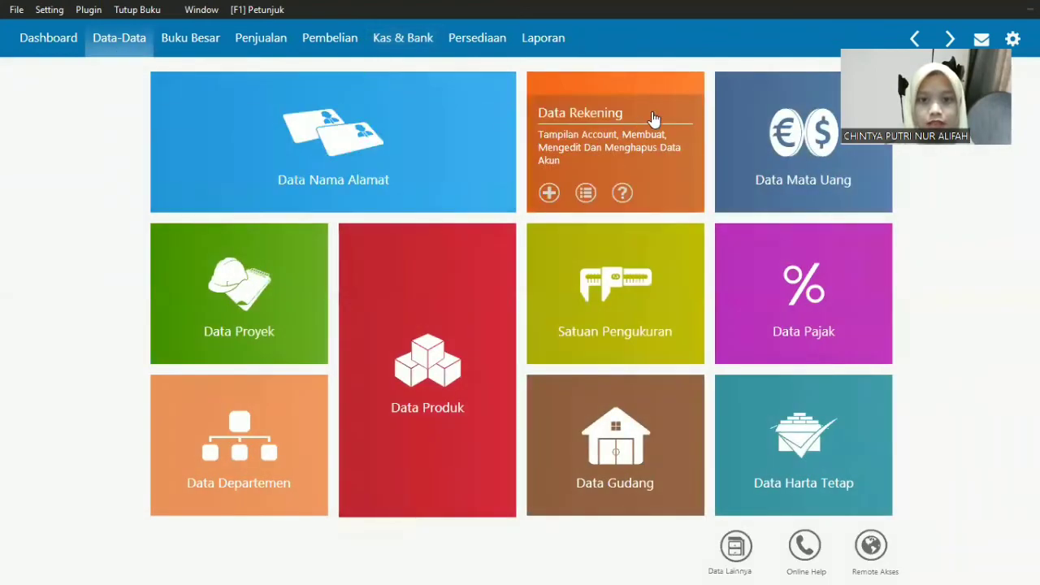
{"action": "left_click", "coordinate": [160, 344]}
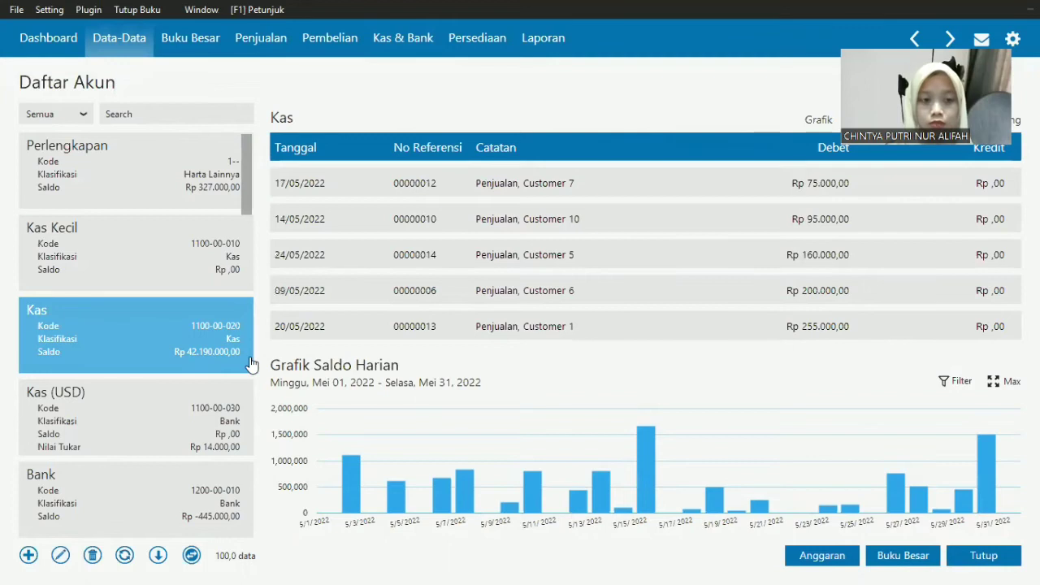
Start a Rekonsiliasi Bank for the Kas account dated 31/05/22 with a statement balance of 42190000.
{"action": "left_click", "coordinate": [389, 40]}
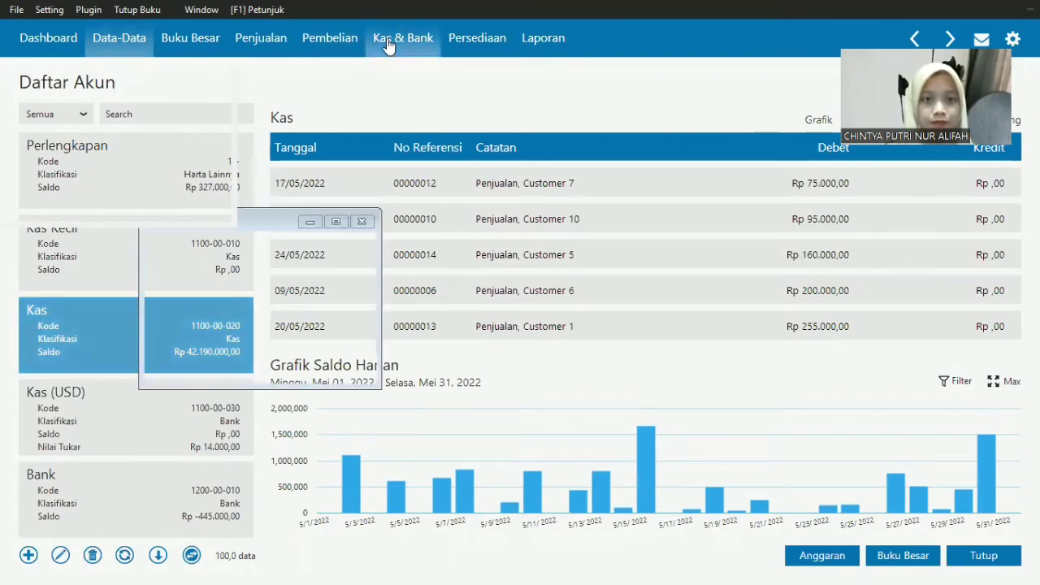
{"action": "mouse_move", "coordinate": [360, 408]}
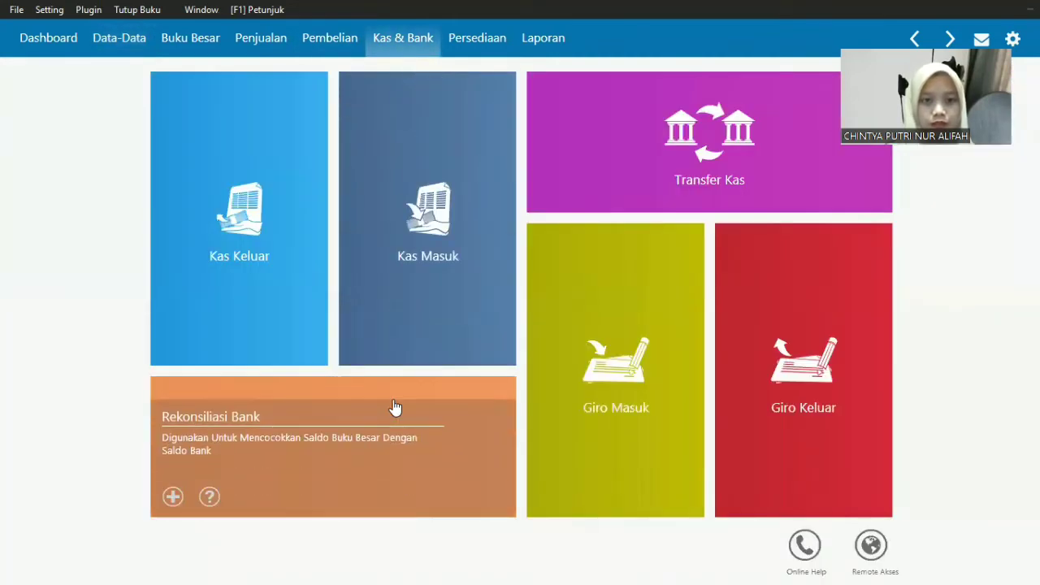
{"action": "left_click", "coordinate": [394, 407]}
{"action": "left_click", "coordinate": [423, 245]}
{"action": "double_click", "coordinate": [507, 230]}
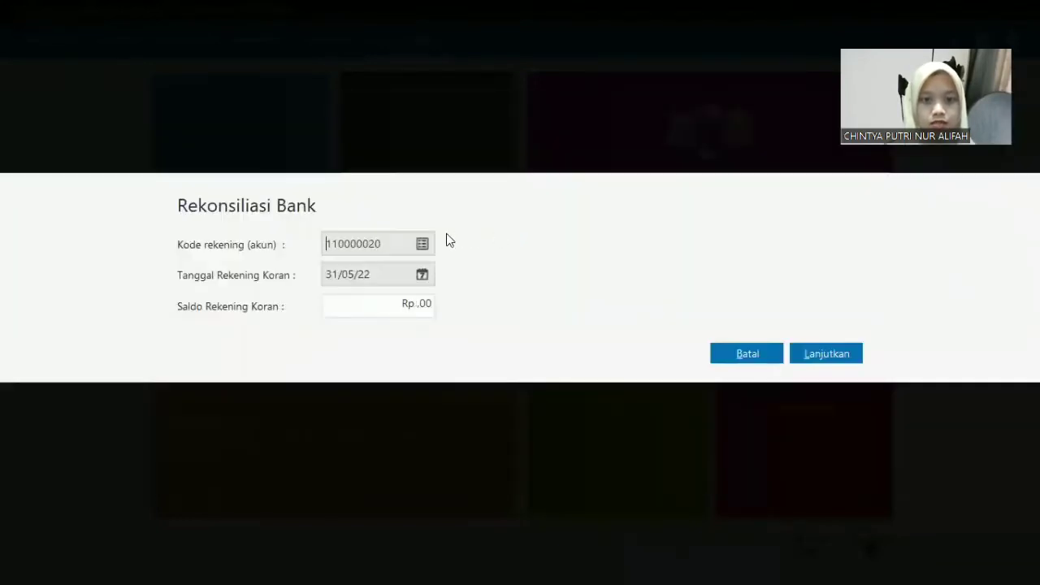
{"action": "left_click", "coordinate": [385, 303]}
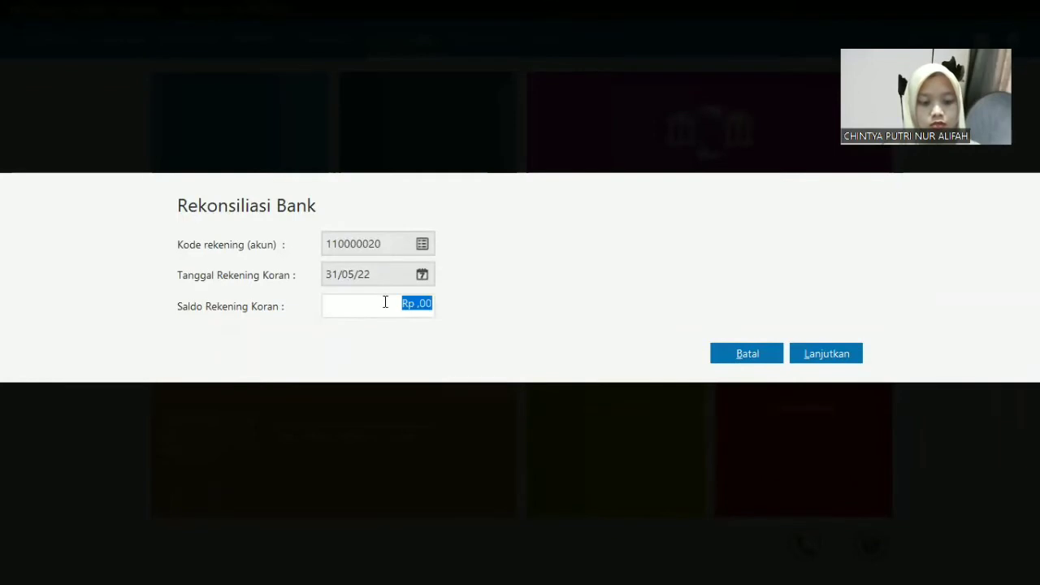
{"action": "type", "text": "42190000"}
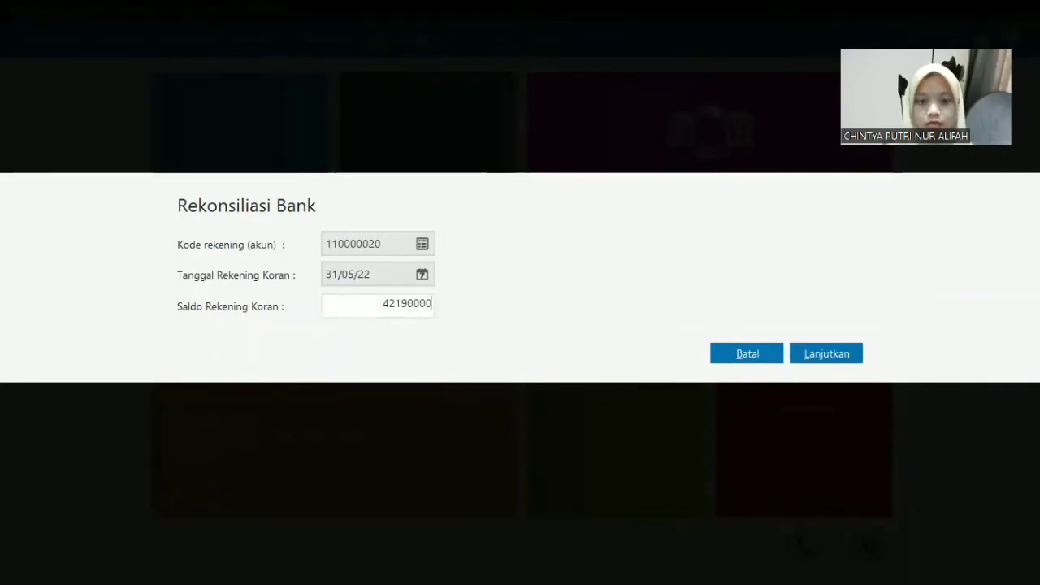
{"action": "left_click", "coordinate": [823, 358]}
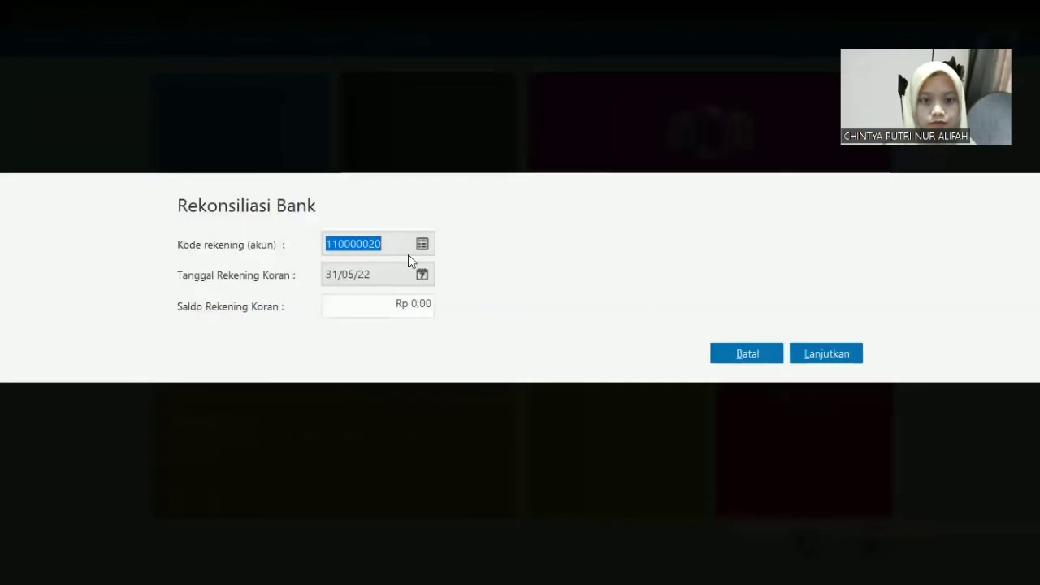
Enter 42190000 as the statement balance again, examine the reconciliation analysis, close it, and return to Data-Data.
{"action": "left_click", "coordinate": [379, 303]}
{"action": "type", "text": "42190000"}
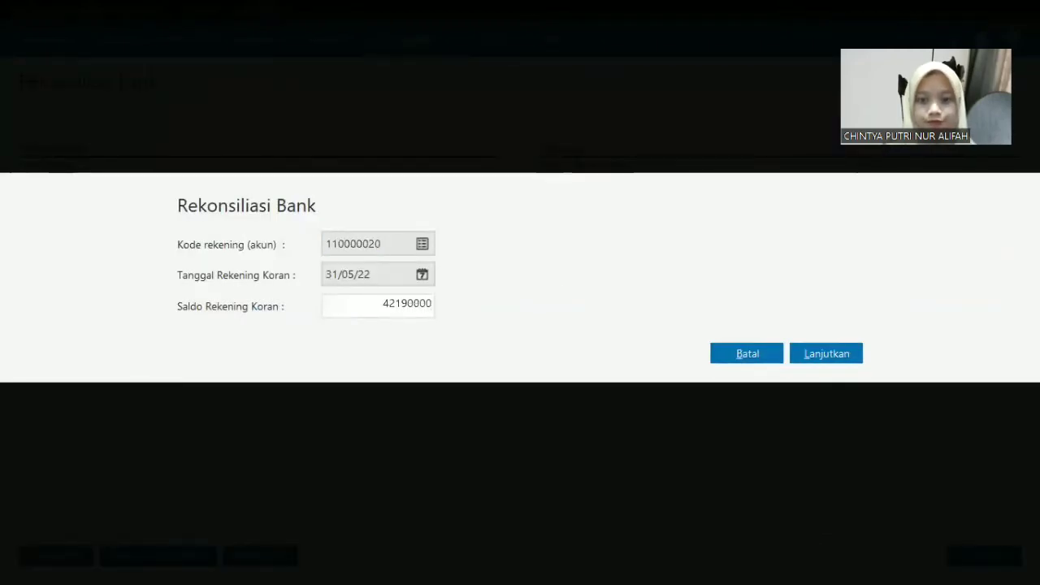
{"action": "left_click", "coordinate": [820, 358]}
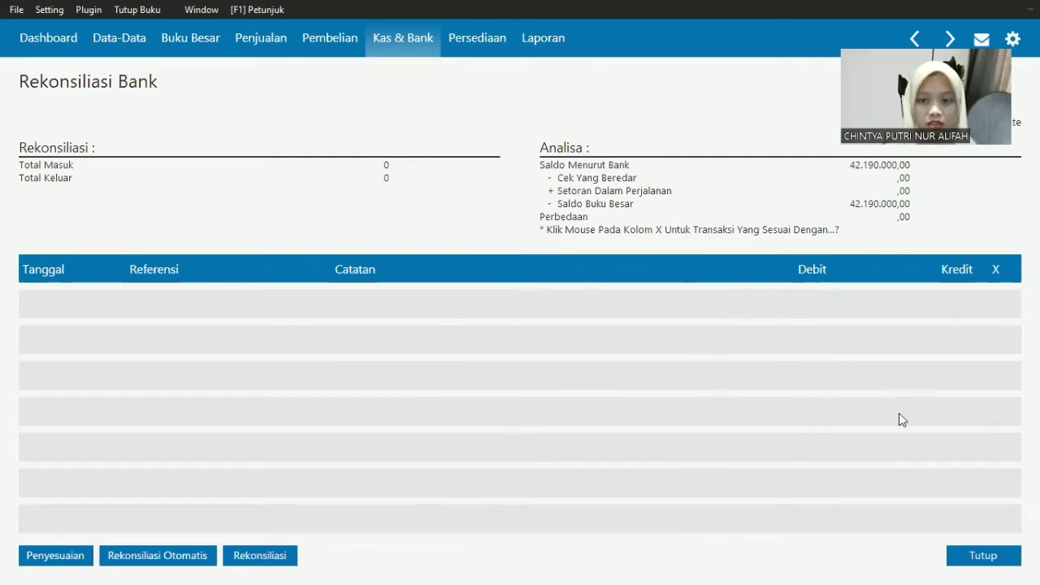
{"action": "left_click", "coordinate": [965, 560]}
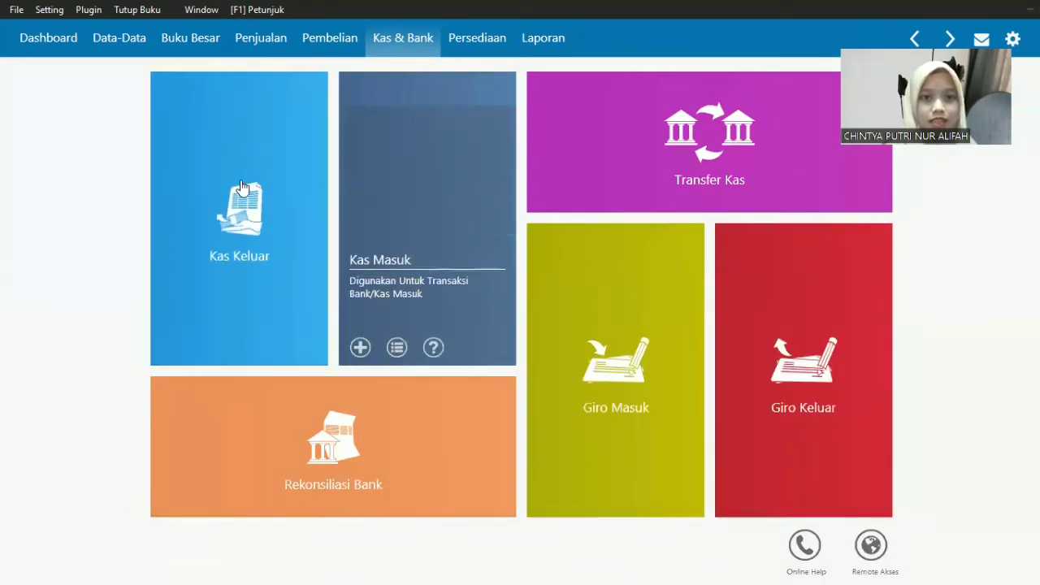
{"action": "left_click", "coordinate": [116, 48]}
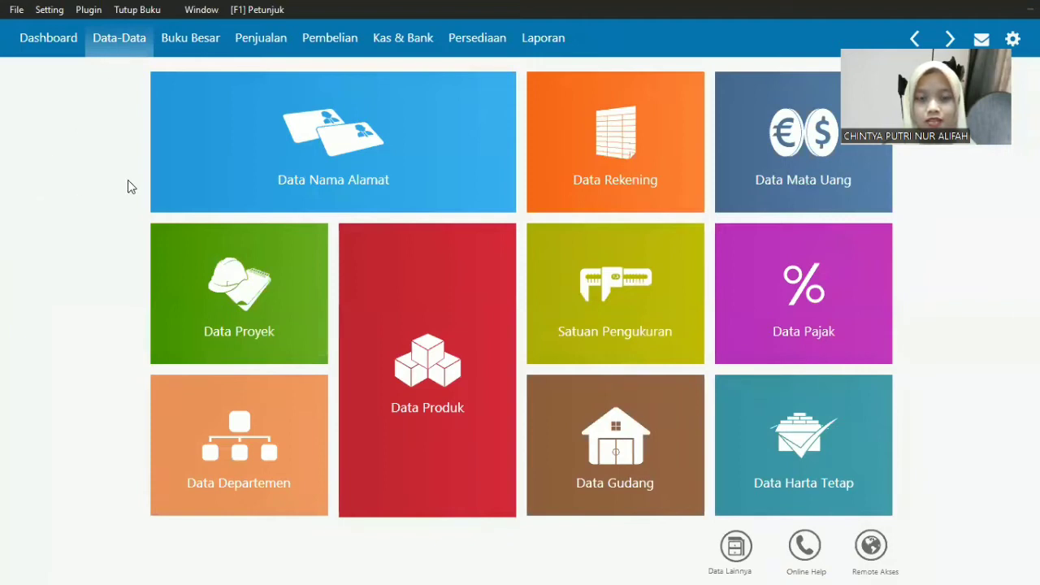
{"action": "mouse_move", "coordinate": [196, 154]}
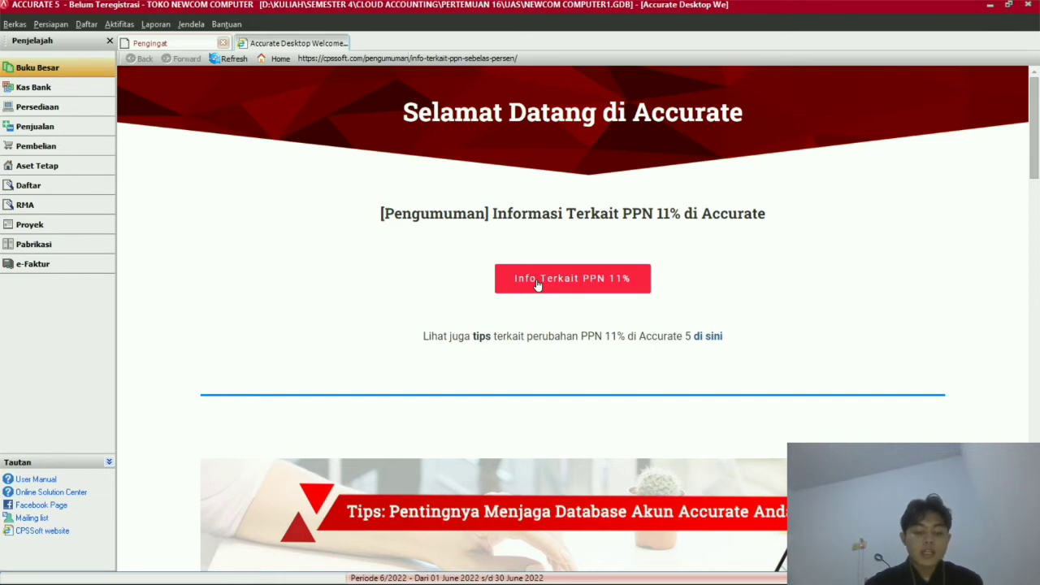
In Accurate 5, view the Pemasok supplier list and the Pelanggan customer list of TOKO NEWCOM COMPUTER.
{"action": "left_click", "coordinate": [71, 188]}
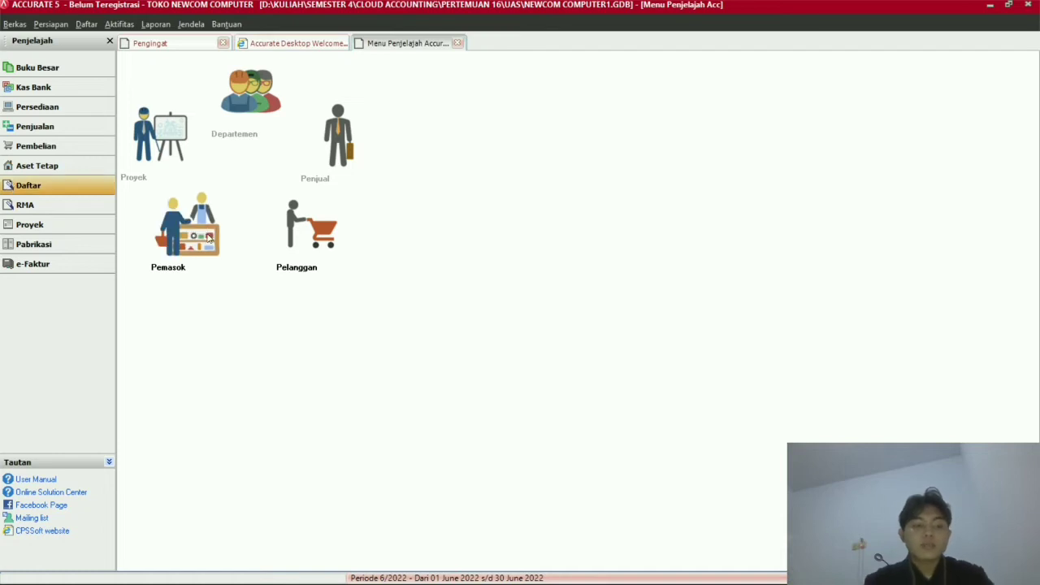
{"action": "left_click", "coordinate": [199, 241]}
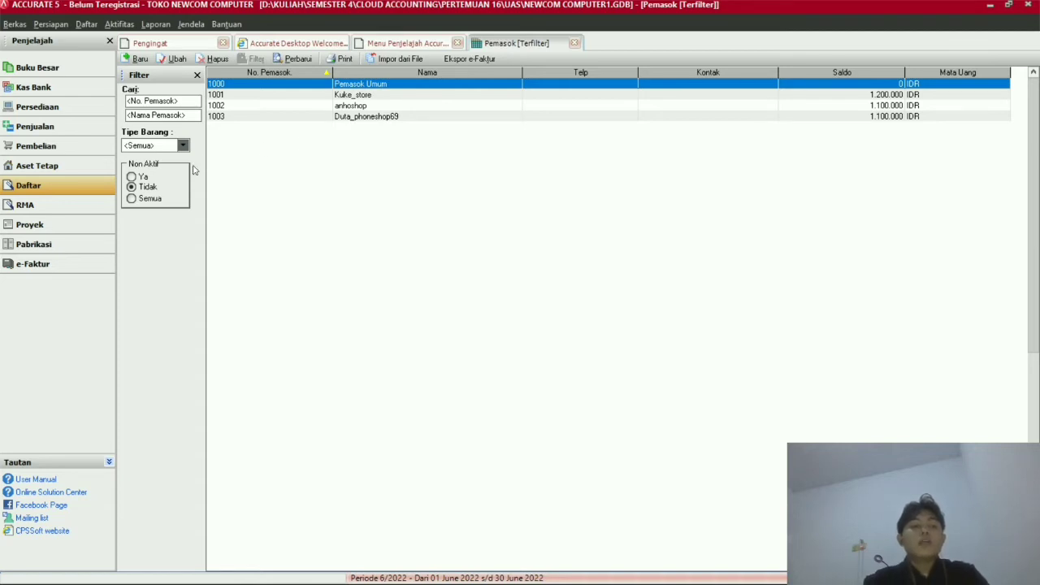
{"action": "left_click", "coordinate": [61, 192]}
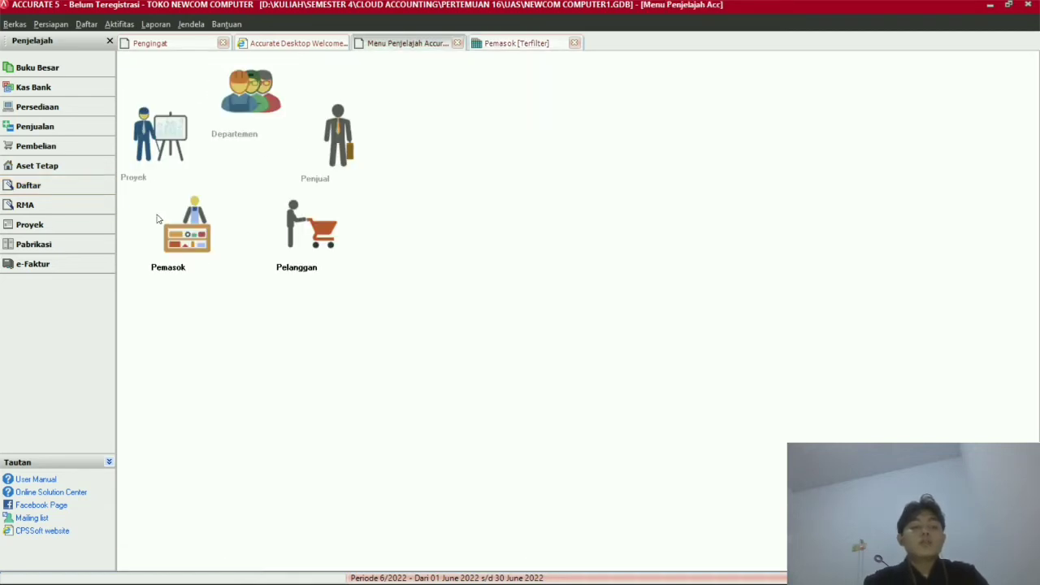
{"action": "left_click", "coordinate": [292, 226]}
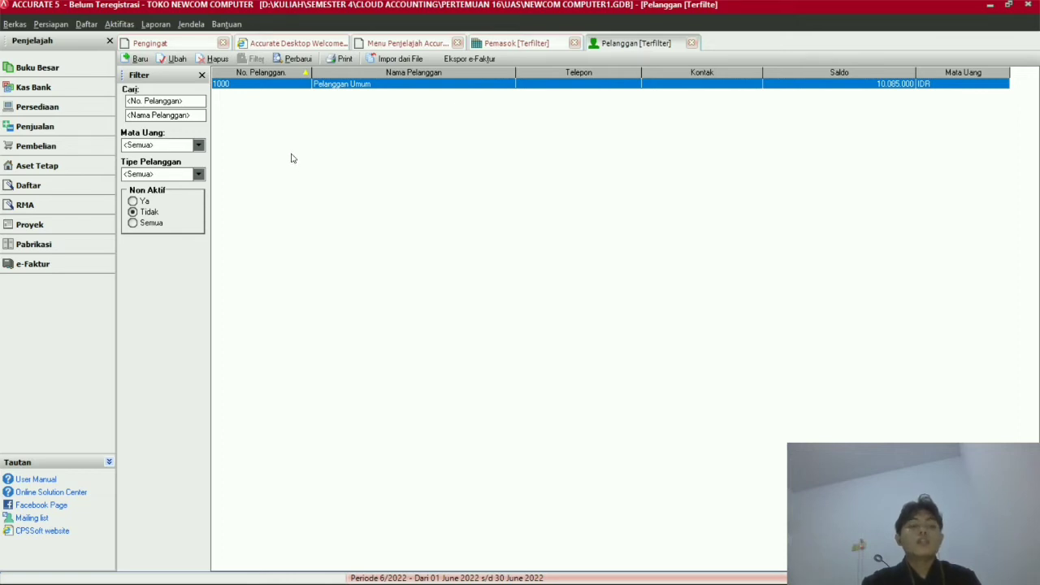
Examine the Barang dan Jasa item list in Persediaan, and close it together with the customer, supplier and explorer pages.
{"action": "left_click", "coordinate": [33, 108]}
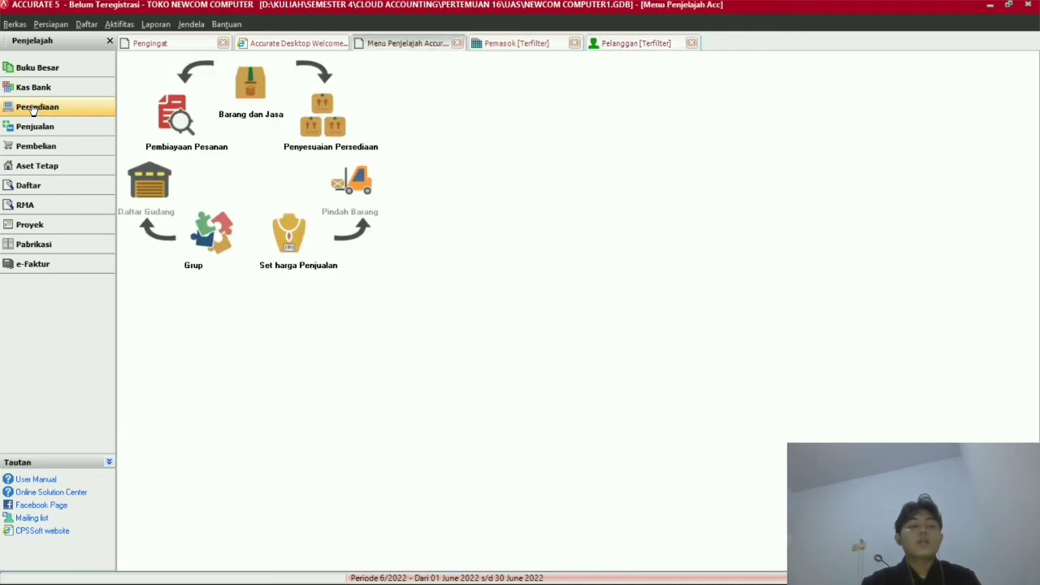
{"action": "left_click", "coordinate": [254, 110]}
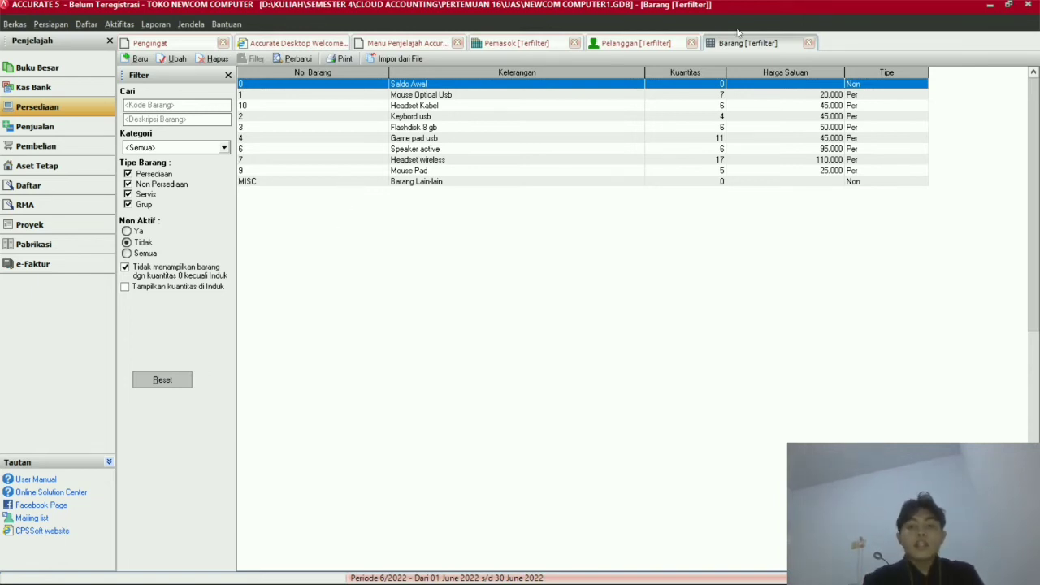
{"action": "left_click", "coordinate": [808, 43]}
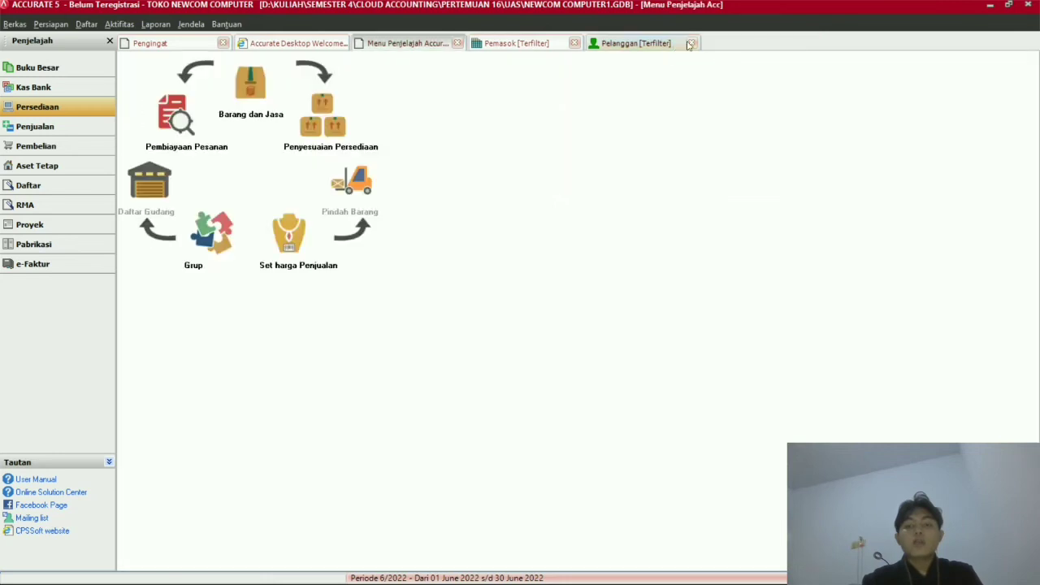
{"action": "left_click", "coordinate": [692, 43]}
{"action": "left_click", "coordinate": [575, 43]}
{"action": "left_click", "coordinate": [457, 43]}
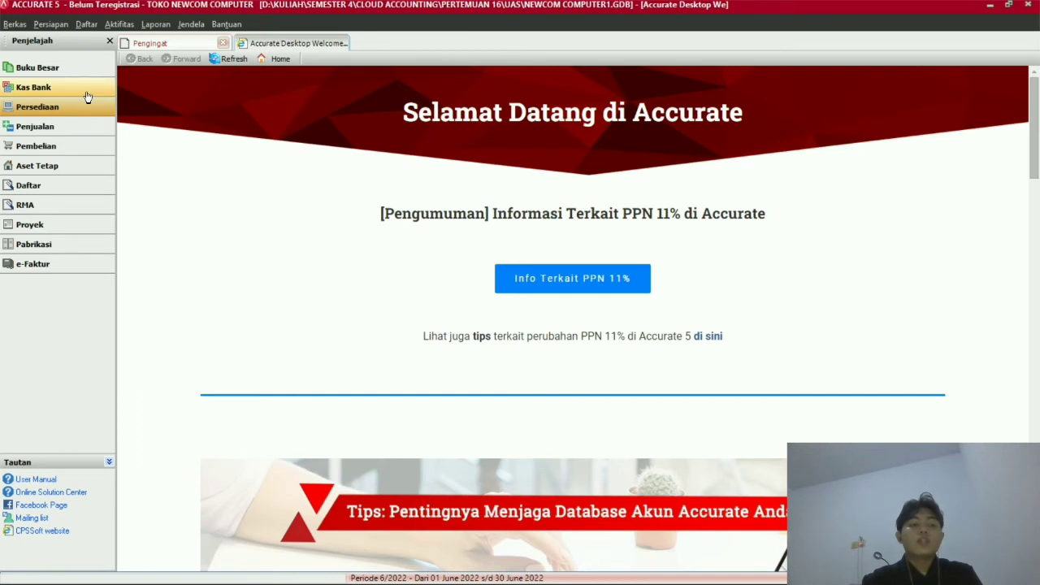
Open Daftar Akun, examine the opening balance of the Kas Besar account, and close the account record without saving.
{"action": "left_click", "coordinate": [86, 24]}
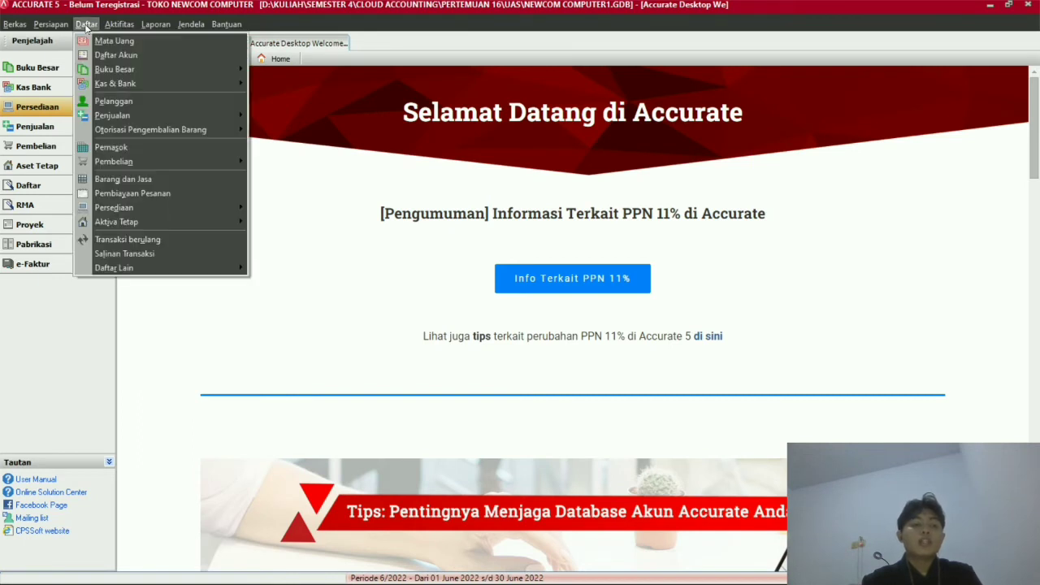
{"action": "left_click", "coordinate": [101, 53]}
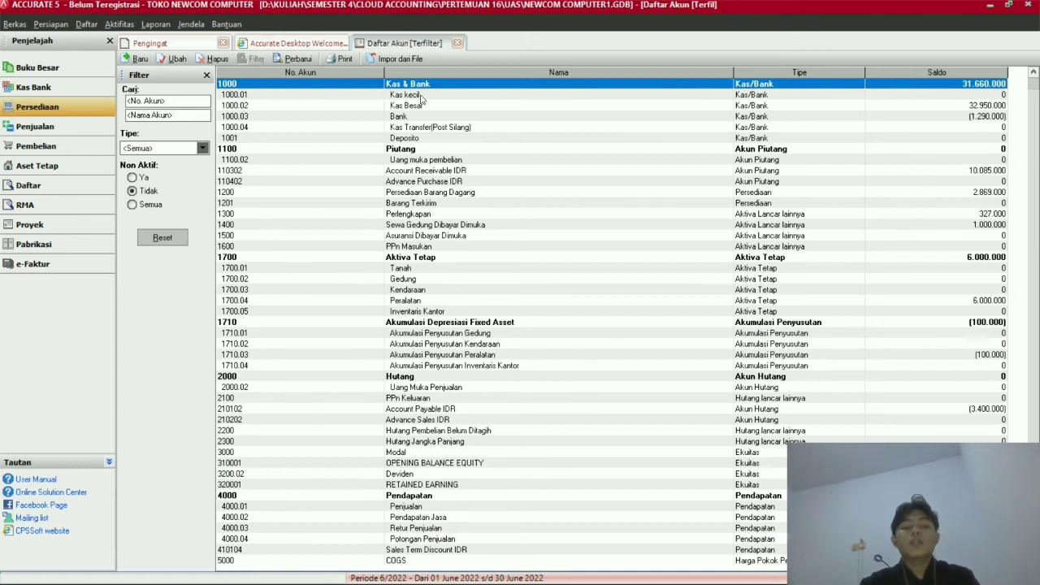
{"action": "double_click", "coordinate": [405, 105]}
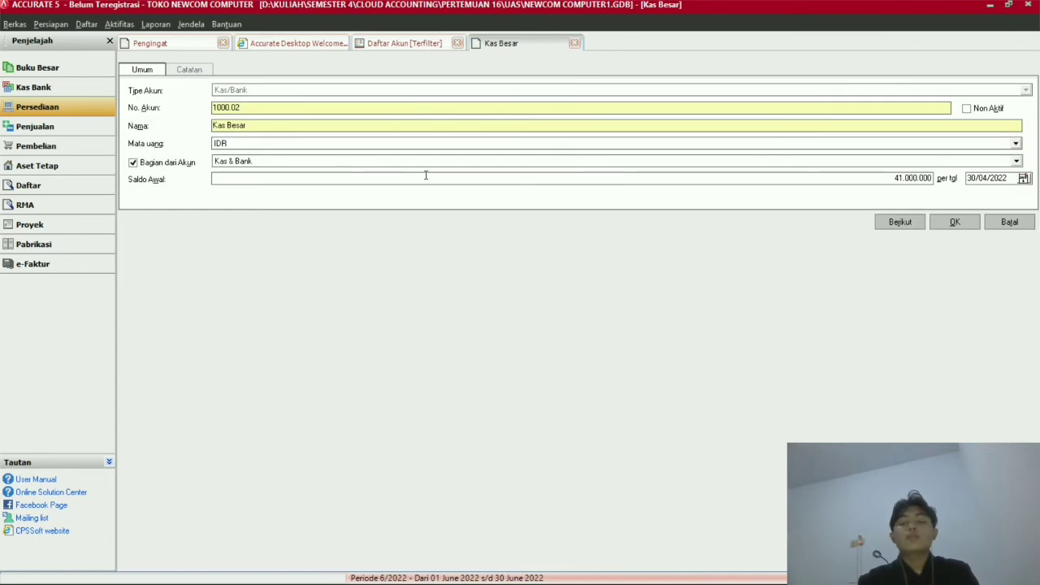
{"action": "left_click", "coordinate": [396, 176]}
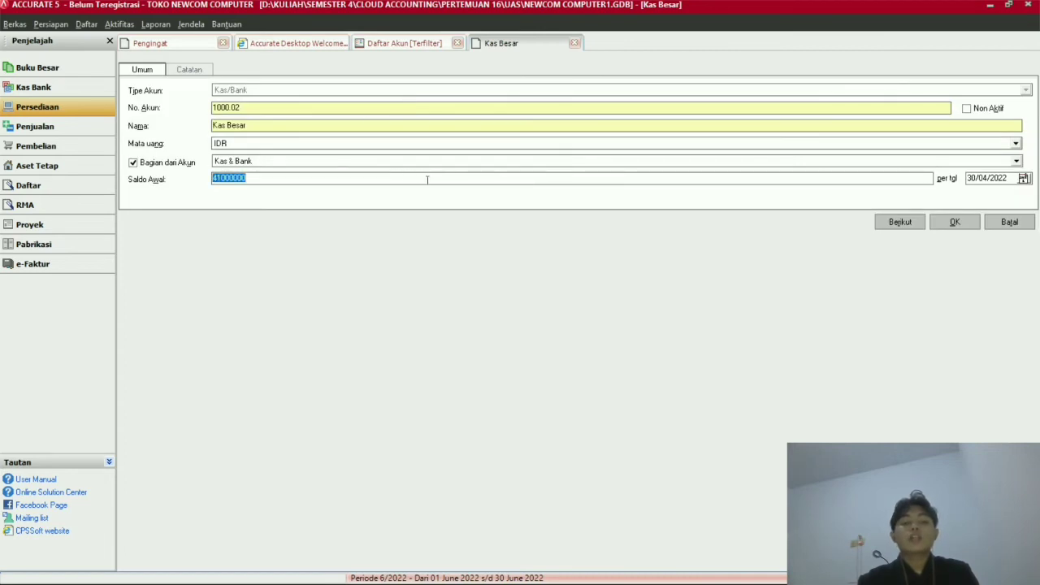
{"action": "left_click", "coordinate": [1013, 222]}
{"action": "left_click", "coordinate": [521, 319]}
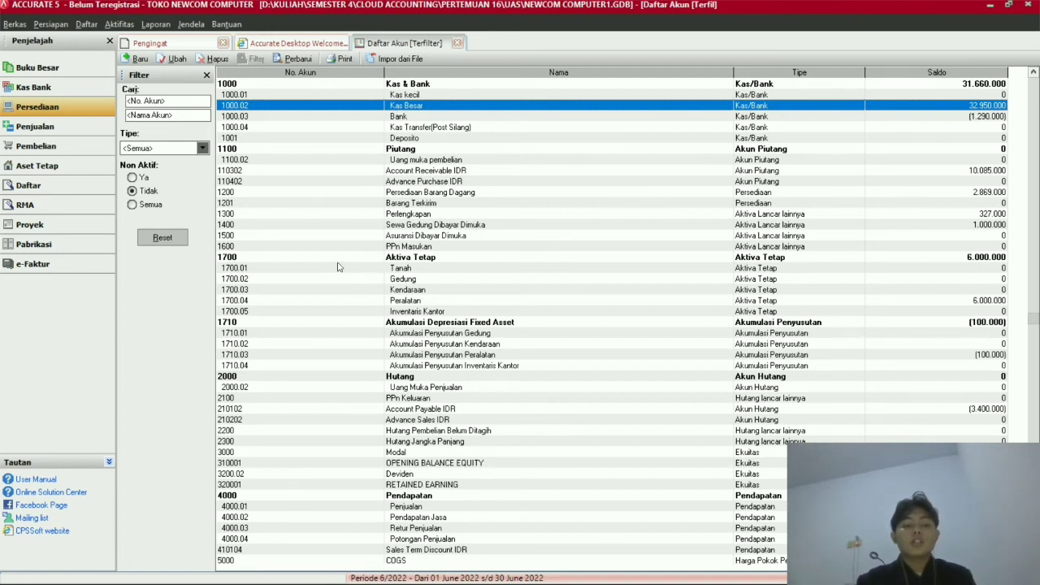
Open a new item form from the Barang dan Jasa list, view its Saldo Awal fields, and close it without saving.
{"action": "left_click", "coordinate": [33, 108]}
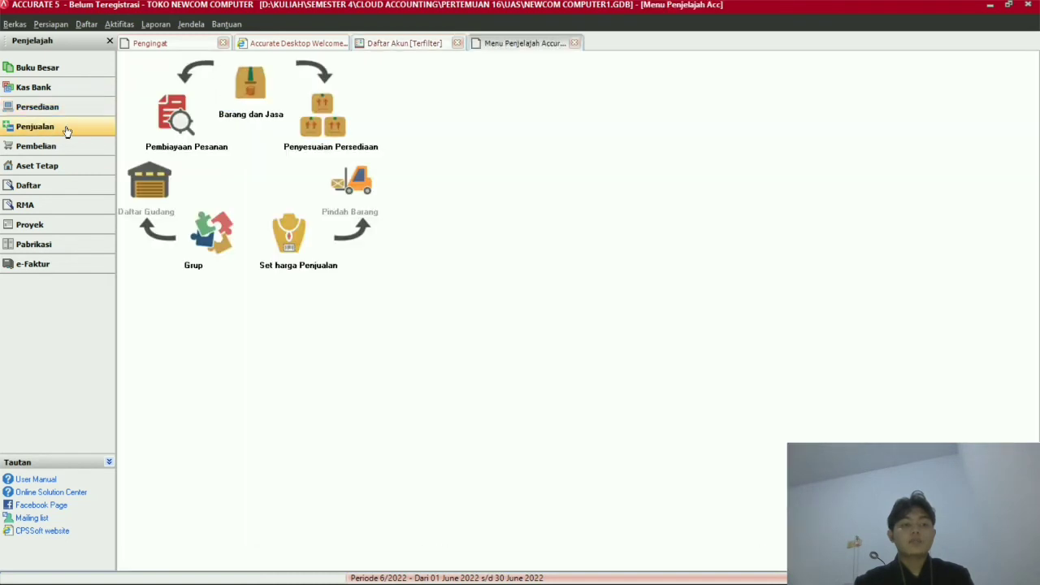
{"action": "left_click", "coordinate": [241, 93]}
{"action": "left_click", "coordinate": [140, 63]}
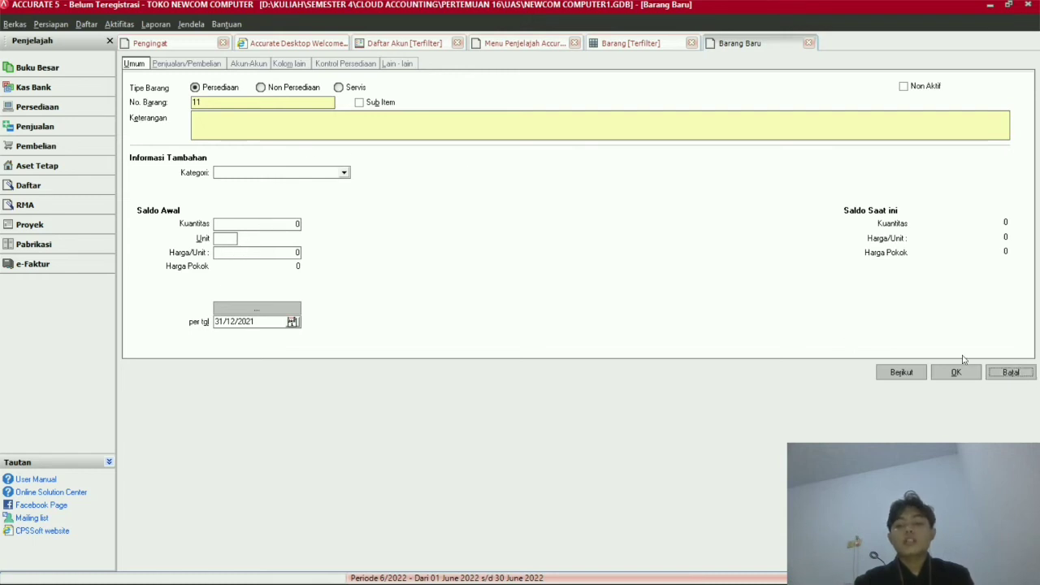
{"action": "left_click", "coordinate": [1010, 372]}
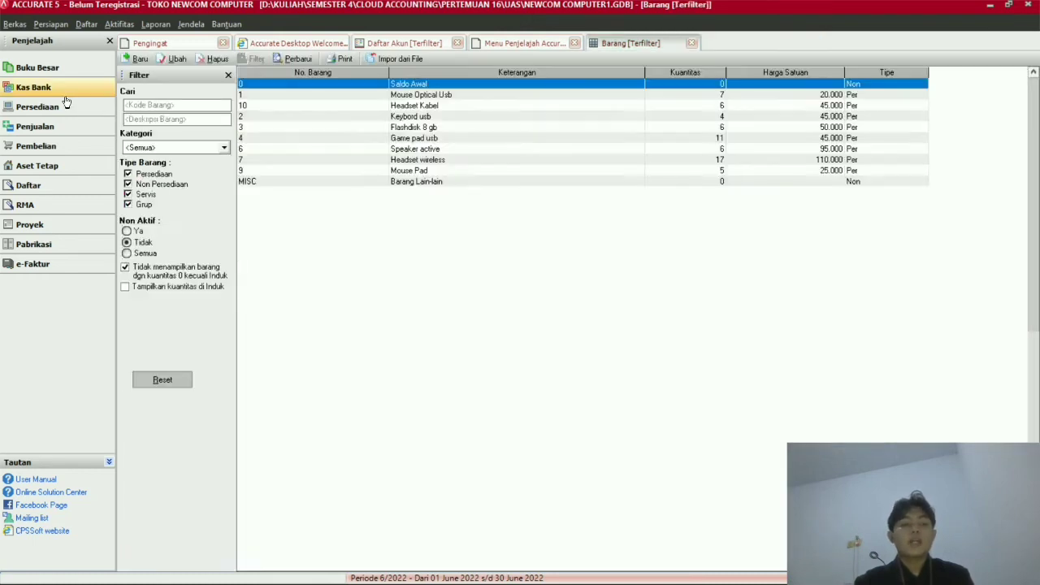
View Daftar Akun, and examine the Akun Aktiva choices in a new Aktiva Tetap form, closing the form without saving.
{"action": "left_click", "coordinate": [85, 24]}
{"action": "left_click", "coordinate": [97, 56]}
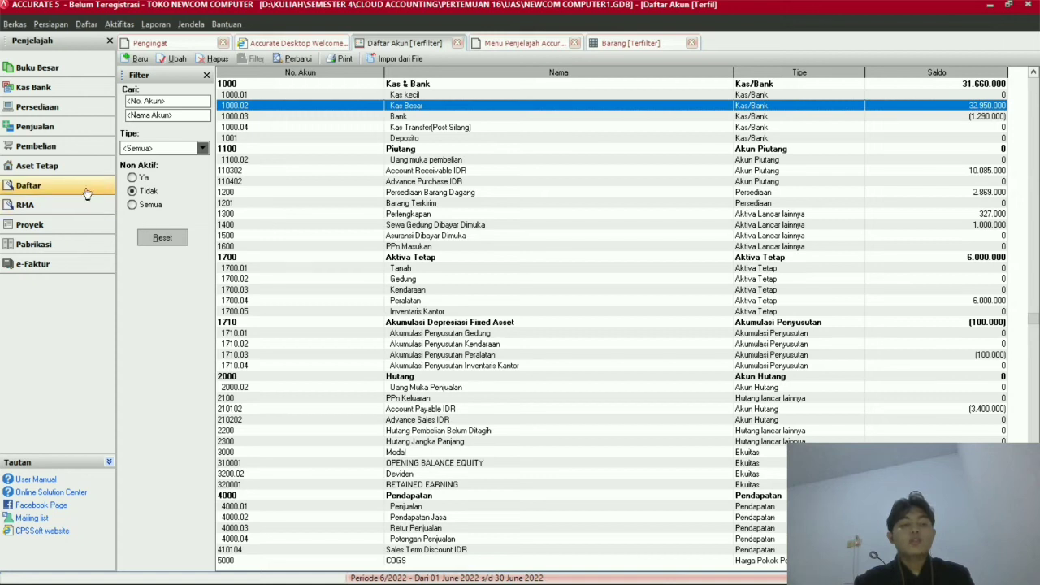
{"action": "left_click", "coordinate": [33, 165]}
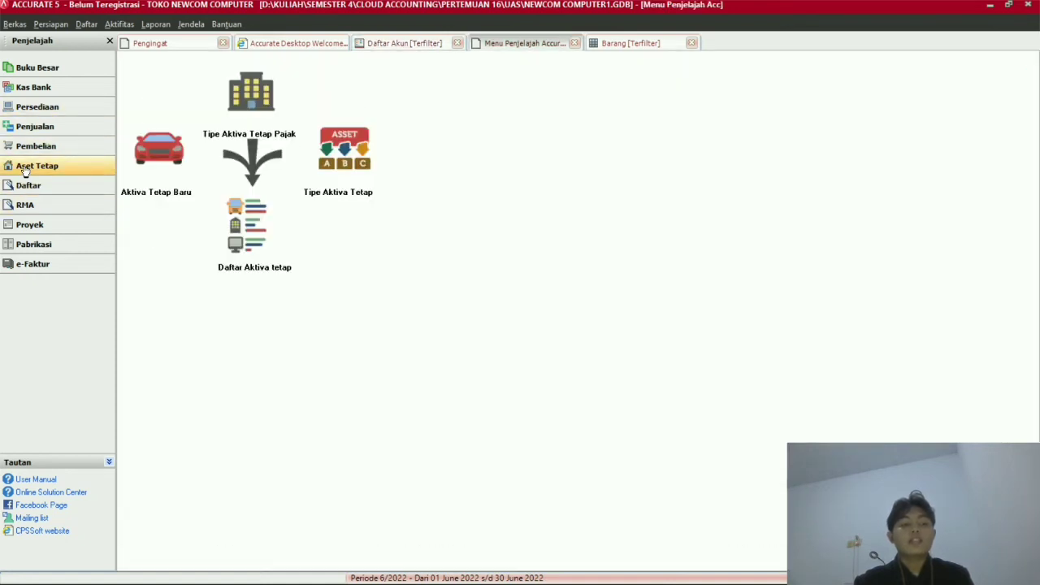
{"action": "left_click", "coordinate": [140, 159]}
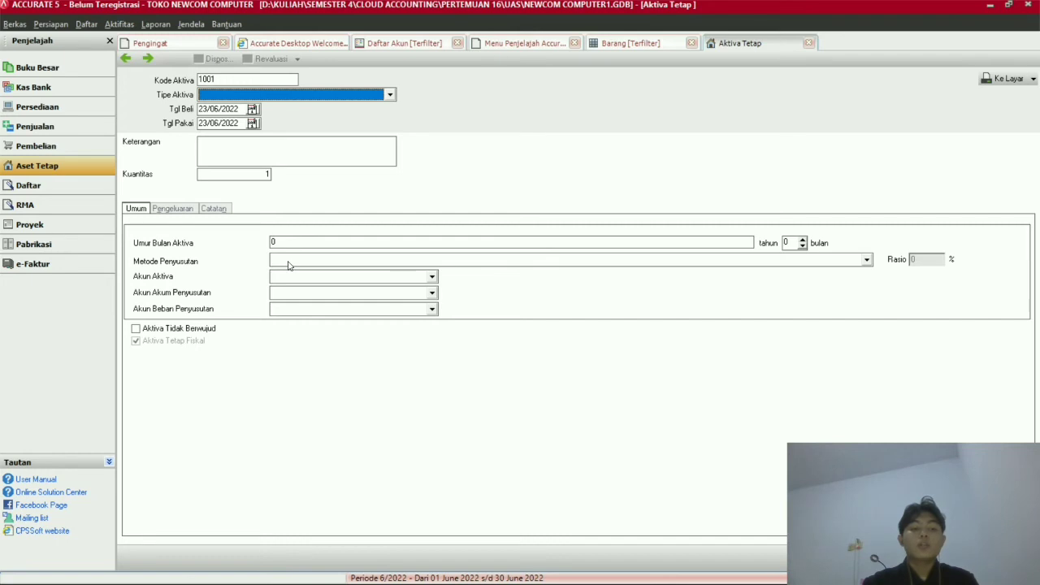
{"action": "left_click", "coordinate": [317, 276]}
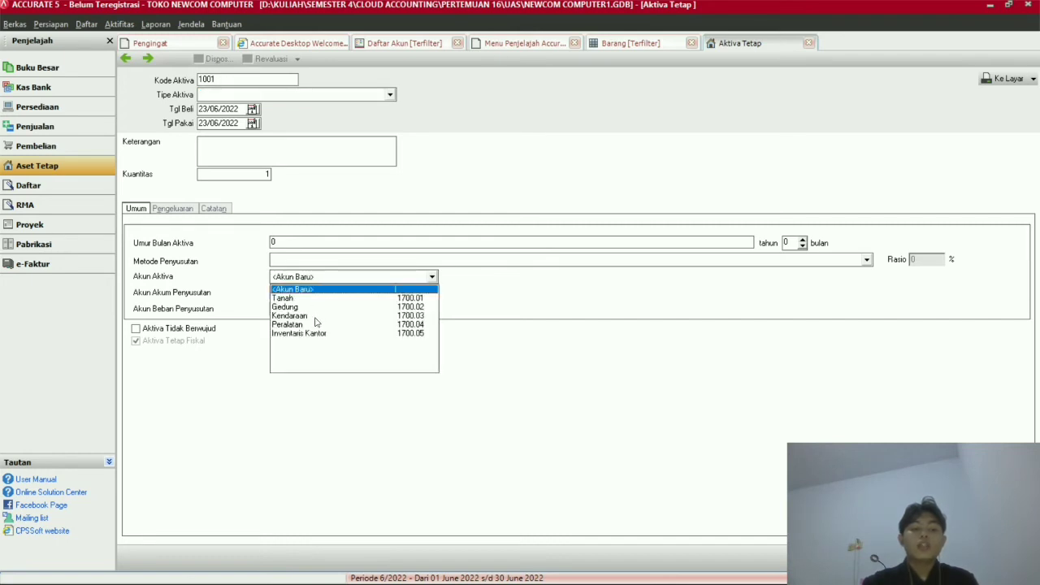
{"action": "left_click", "coordinate": [479, 371]}
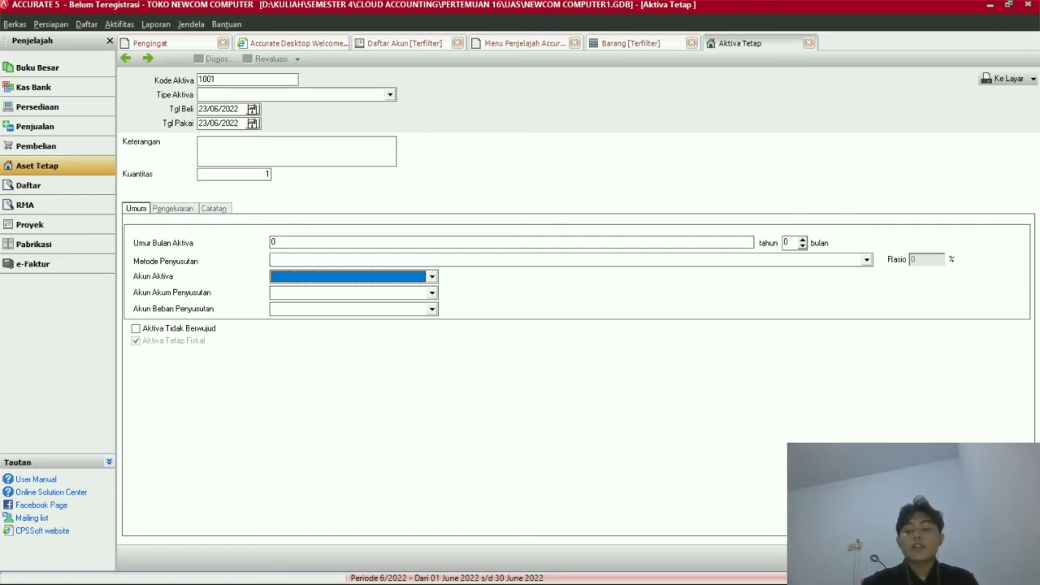
{"action": "left_click", "coordinate": [1003, 559]}
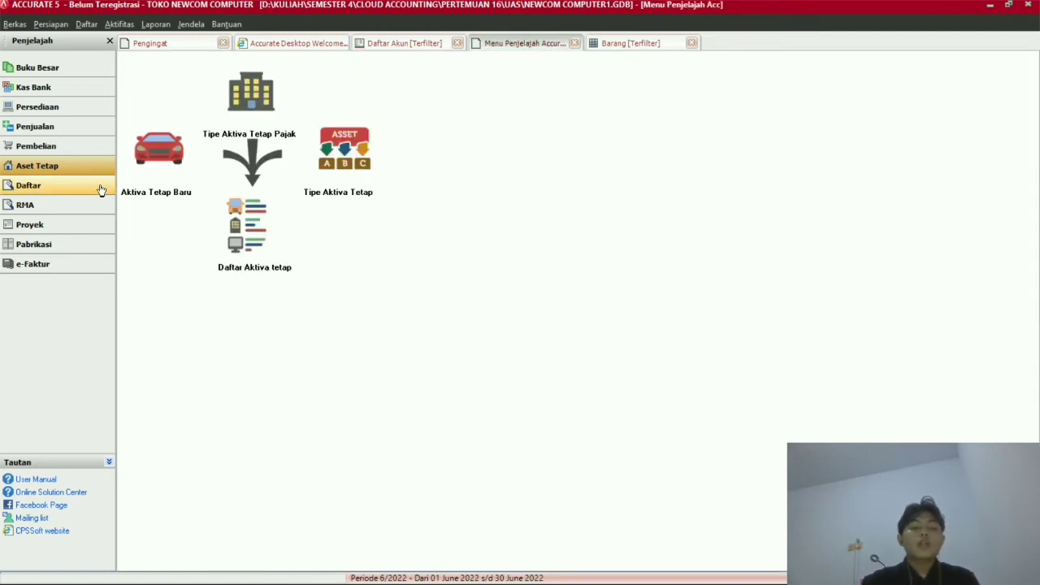
Revisit Daftar Akun, and examine the Saldo Awal of supplier Kuke_store in its Termin, dll details, closing the record.
{"action": "left_click", "coordinate": [87, 24]}
{"action": "left_click", "coordinate": [99, 55]}
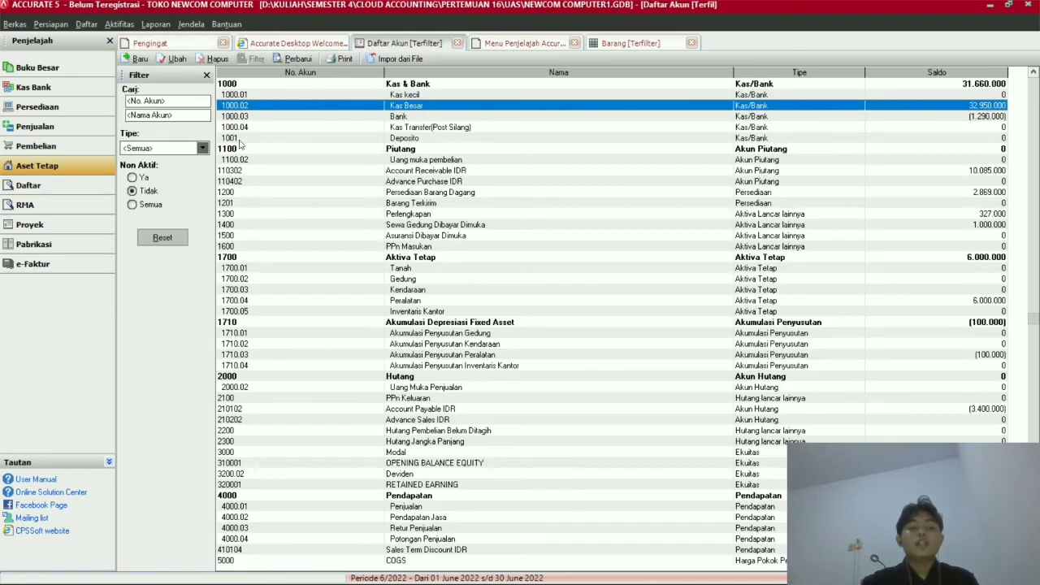
{"action": "left_click", "coordinate": [96, 187]}
{"action": "left_click", "coordinate": [169, 235]}
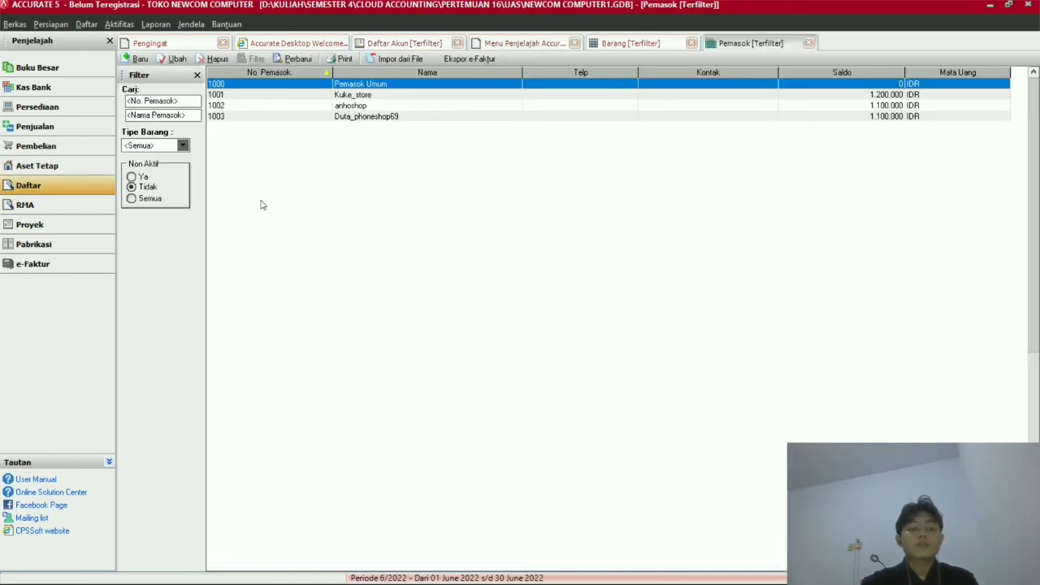
{"action": "double_click", "coordinate": [220, 95]}
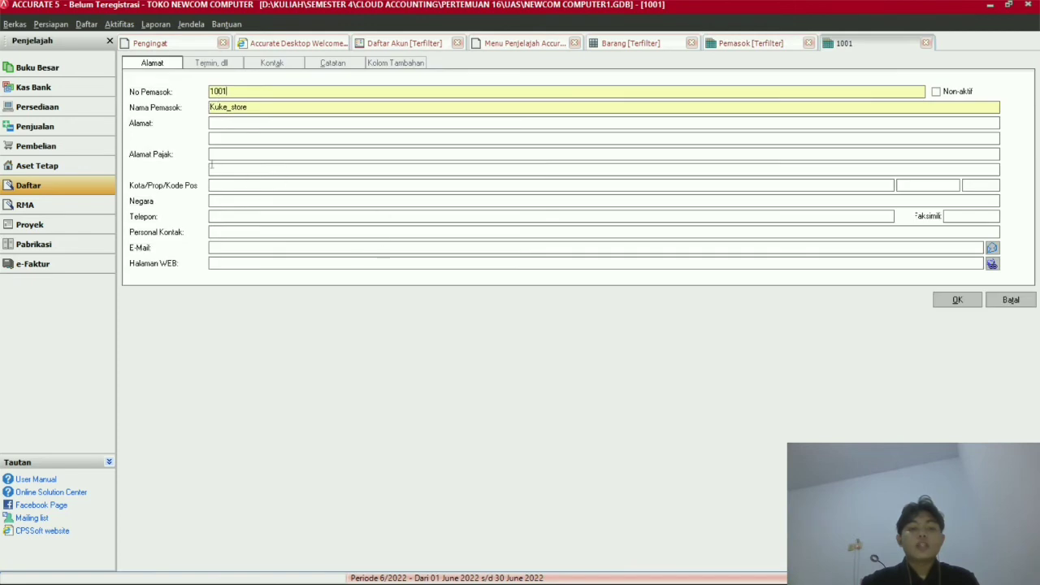
{"action": "left_click", "coordinate": [218, 65]}
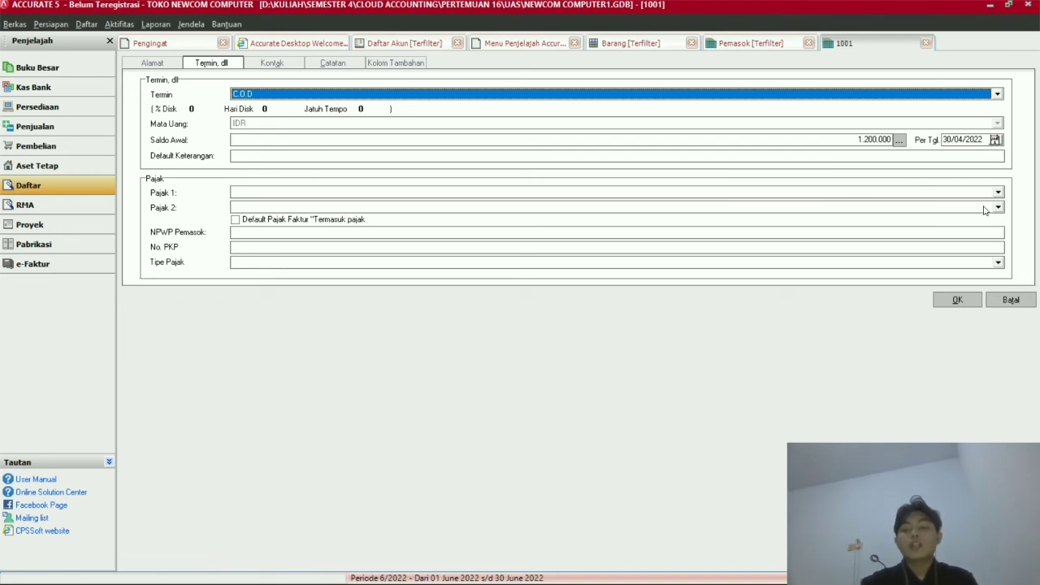
{"action": "left_click", "coordinate": [975, 303]}
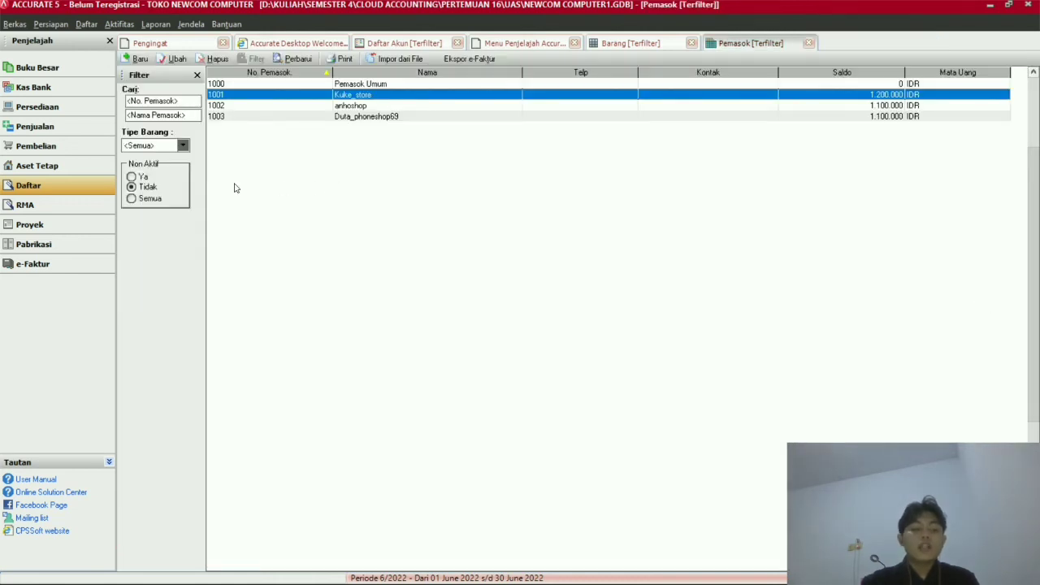
View Daftar Akun again, and close the item, supplier, explorer and account list pages.
{"action": "left_click", "coordinate": [91, 24]}
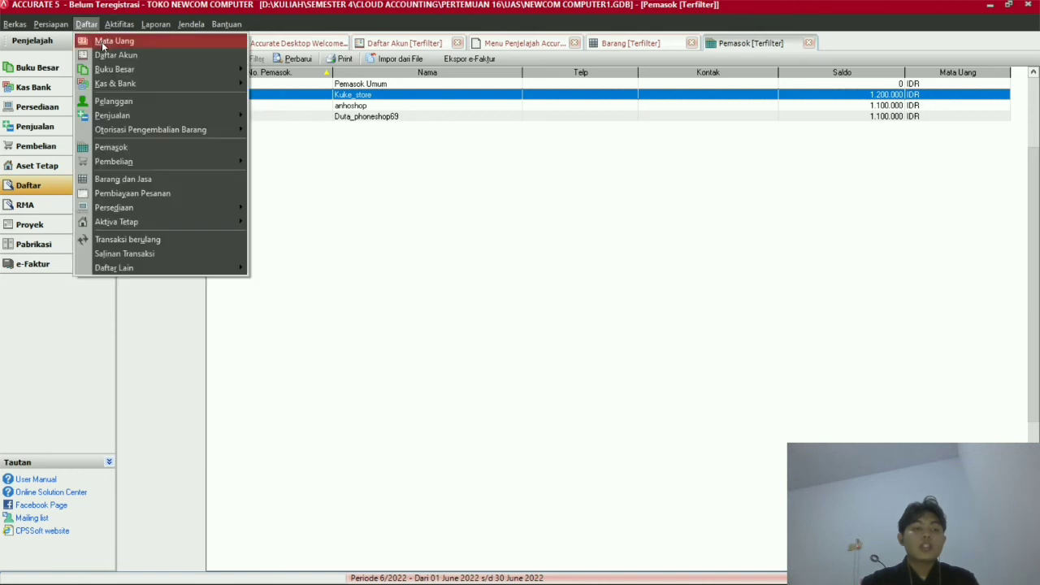
{"action": "left_click", "coordinate": [114, 55]}
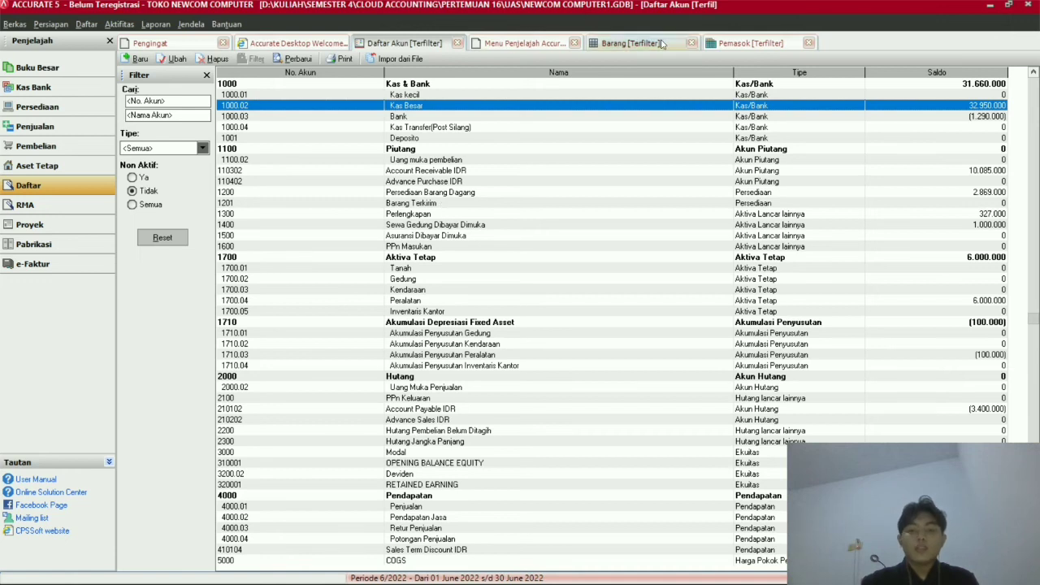
{"action": "left_click", "coordinate": [690, 44]}
{"action": "left_click", "coordinate": [690, 44]}
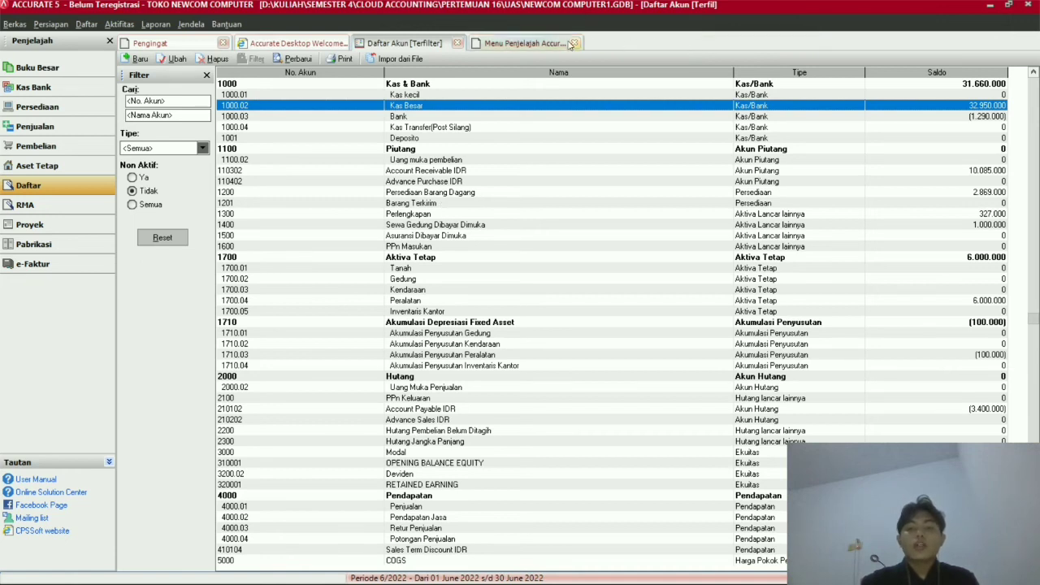
{"action": "left_click", "coordinate": [575, 43]}
{"action": "left_click", "coordinate": [458, 43]}
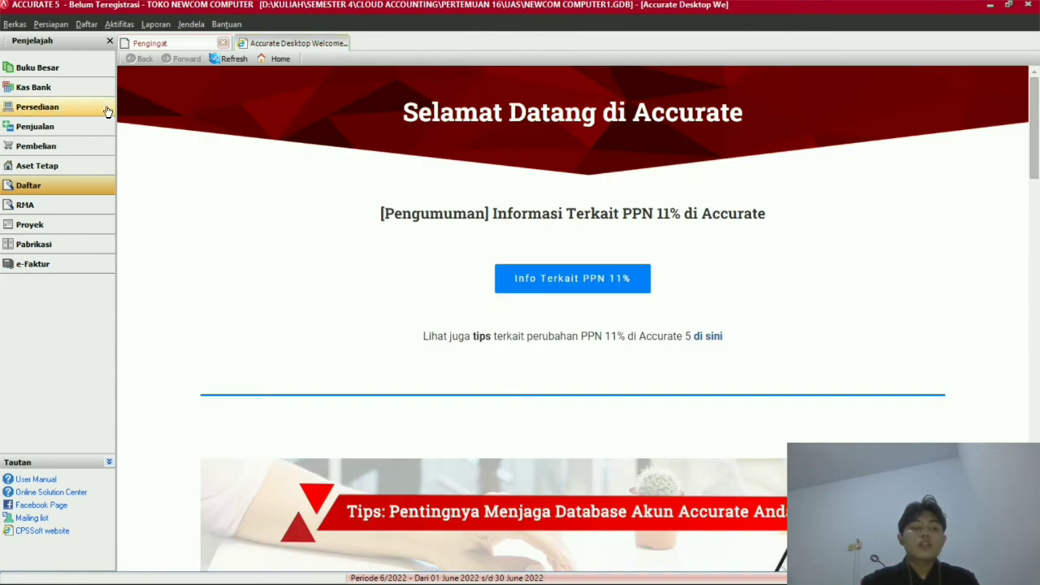
Start a new Faktur Penjualan for customer Pelanggan Umum, and discard the invoice without saving.
{"action": "left_click", "coordinate": [73, 126]}
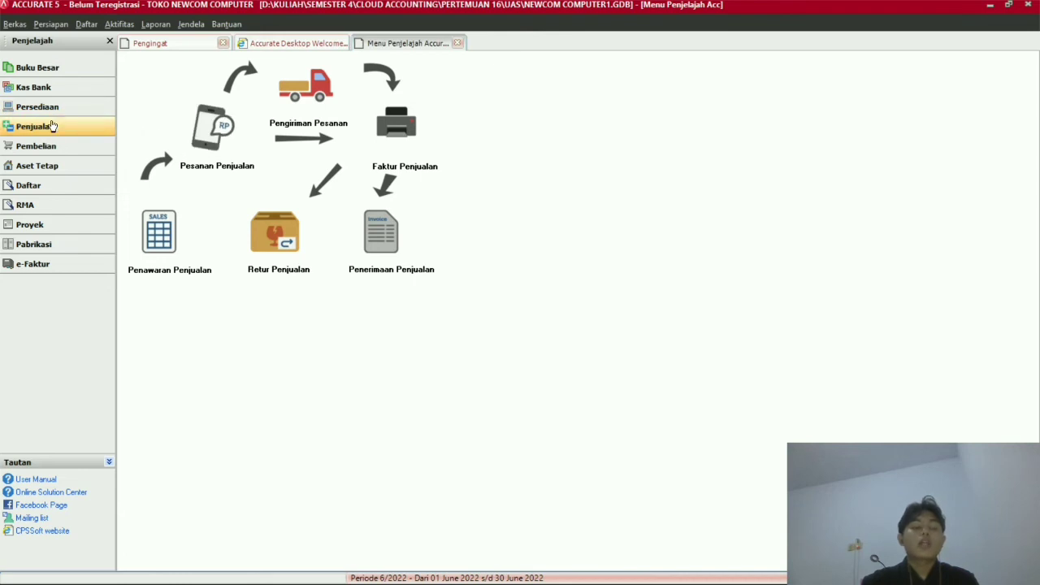
{"action": "left_click", "coordinate": [398, 134]}
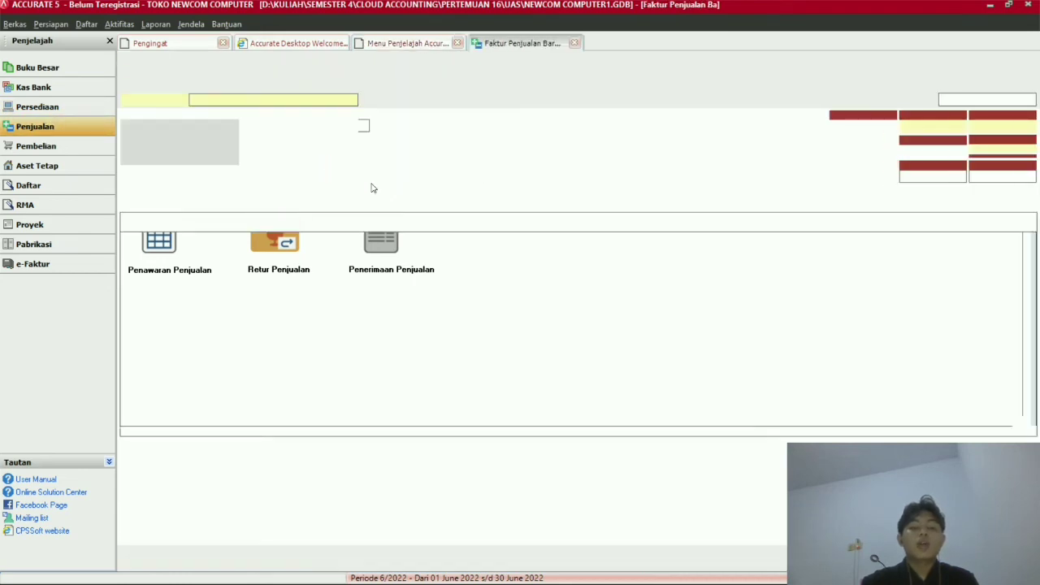
{"action": "left_click", "coordinate": [333, 99]}
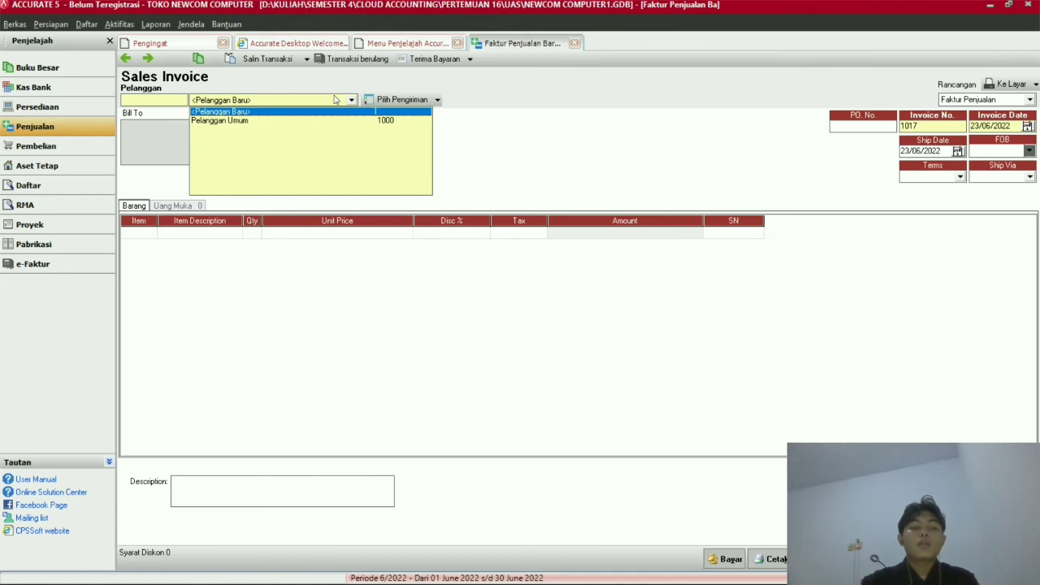
{"action": "left_click", "coordinate": [249, 122]}
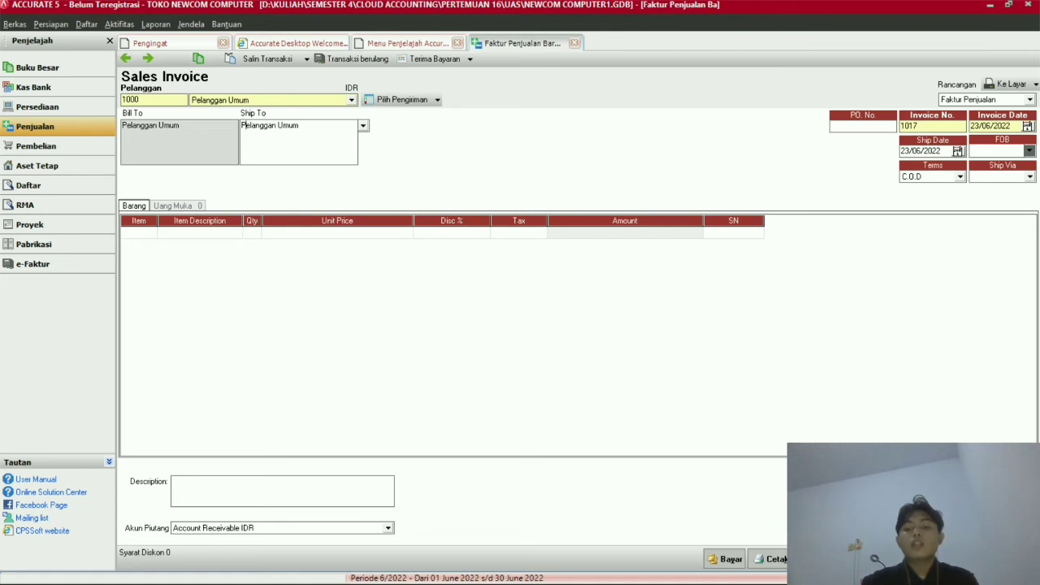
{"action": "left_click", "coordinate": [1004, 559]}
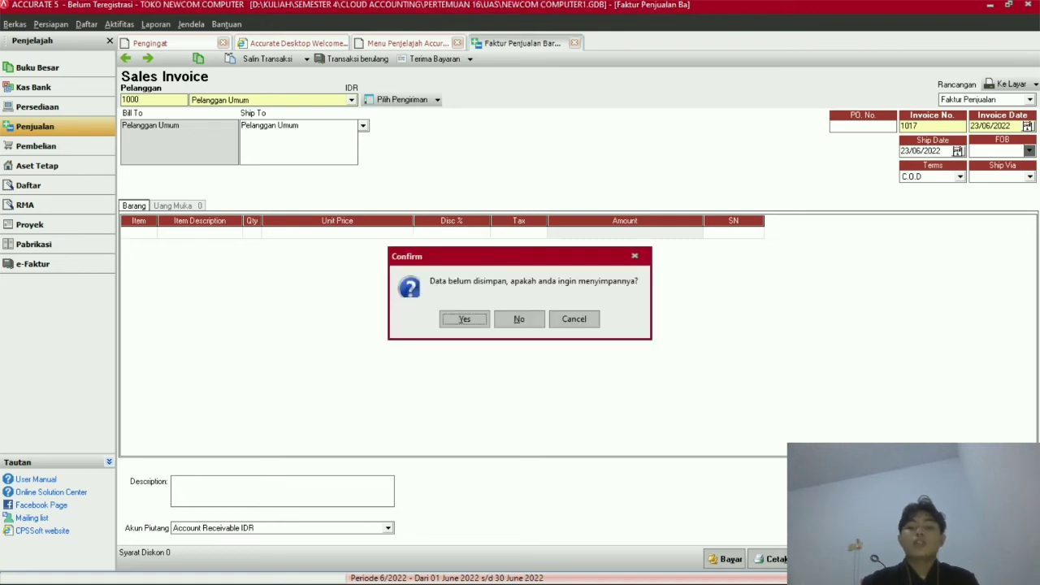
{"action": "left_click", "coordinate": [519, 320]}
Open a new Faktur Pembelian from Pembelian, view its vendor choices, and close the invoice without saving.
{"action": "left_click", "coordinate": [19, 149]}
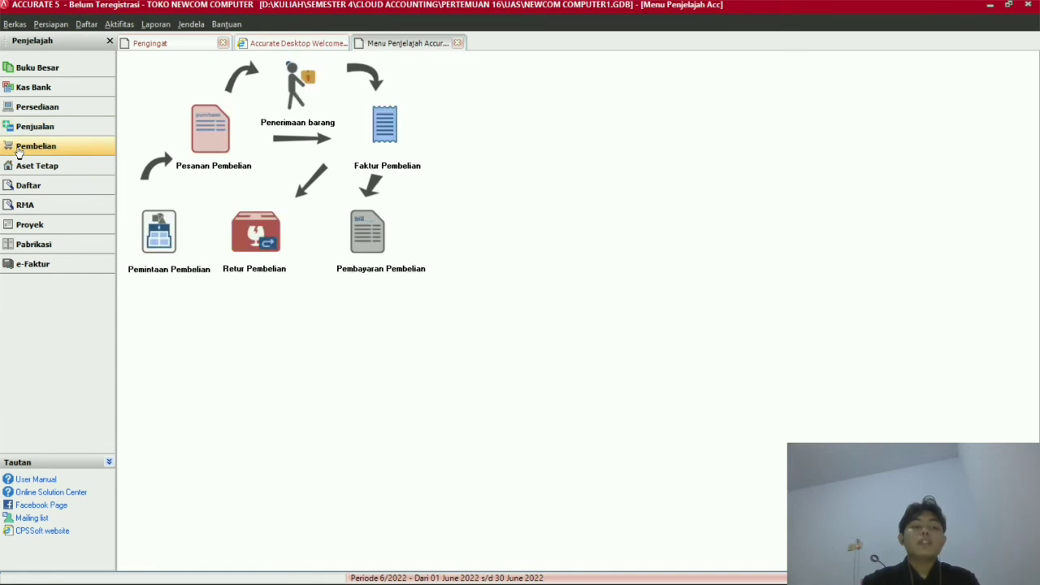
{"action": "left_click", "coordinate": [382, 134]}
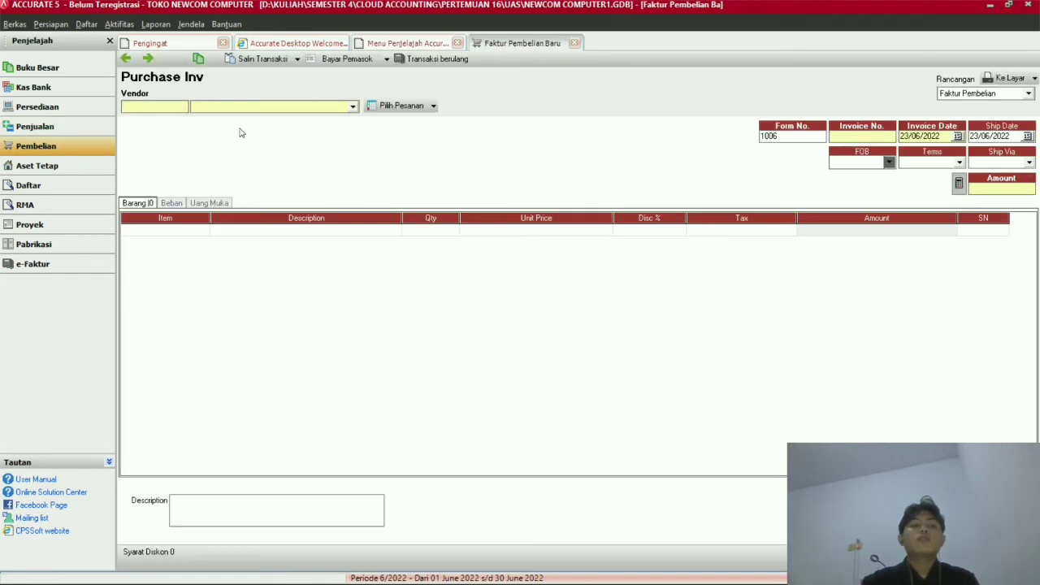
{"action": "left_click", "coordinate": [298, 106]}
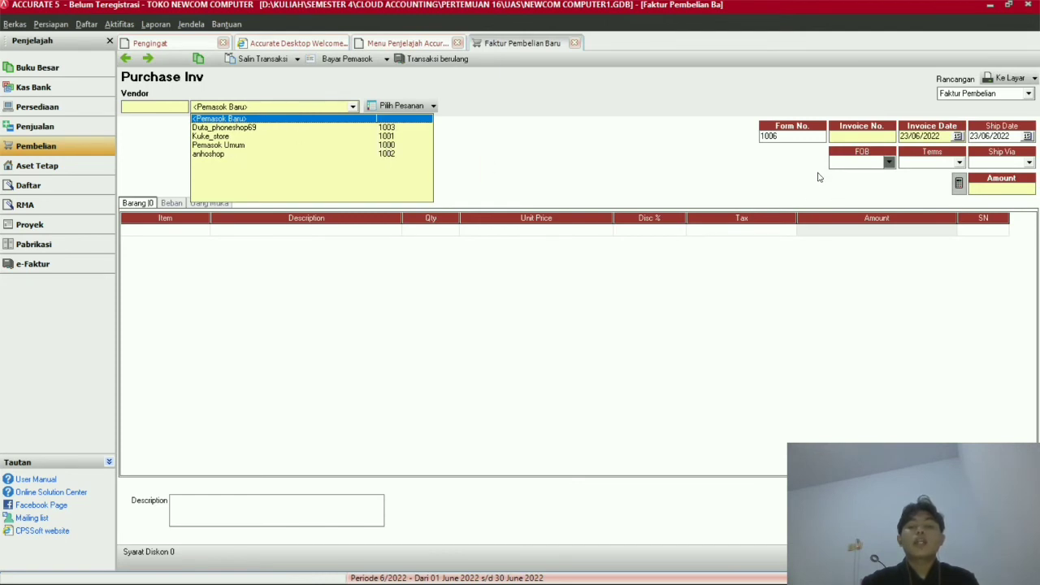
{"action": "left_click", "coordinate": [595, 156]}
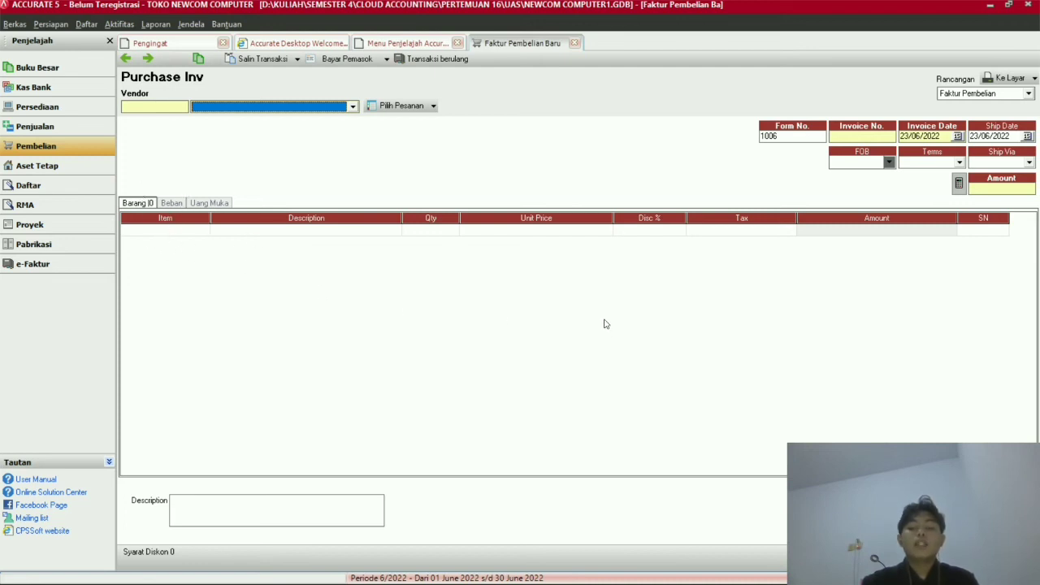
{"action": "left_click", "coordinate": [1004, 552]}
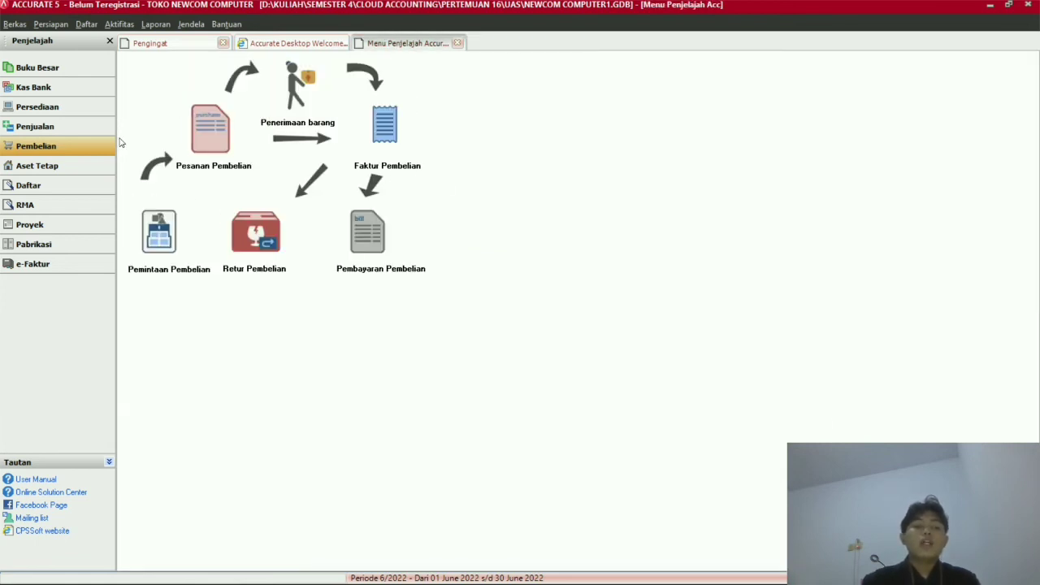
Open a new Bukti Jurnal Umum from Buku Besar, look over its fields, and close the voucher without saving.
{"action": "left_click", "coordinate": [48, 68]}
{"action": "left_click", "coordinate": [336, 140]}
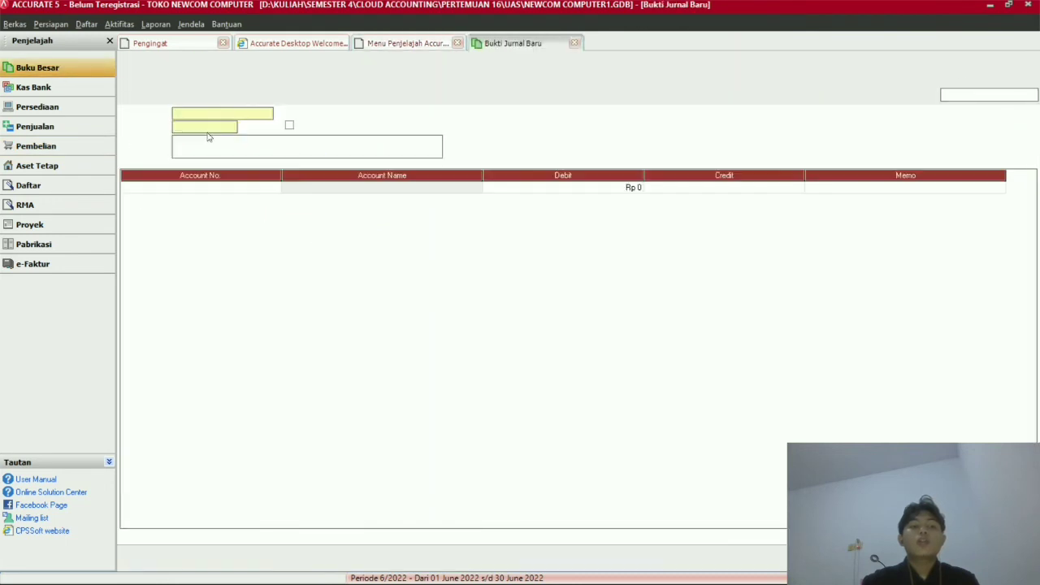
{"action": "left_click", "coordinate": [209, 142]}
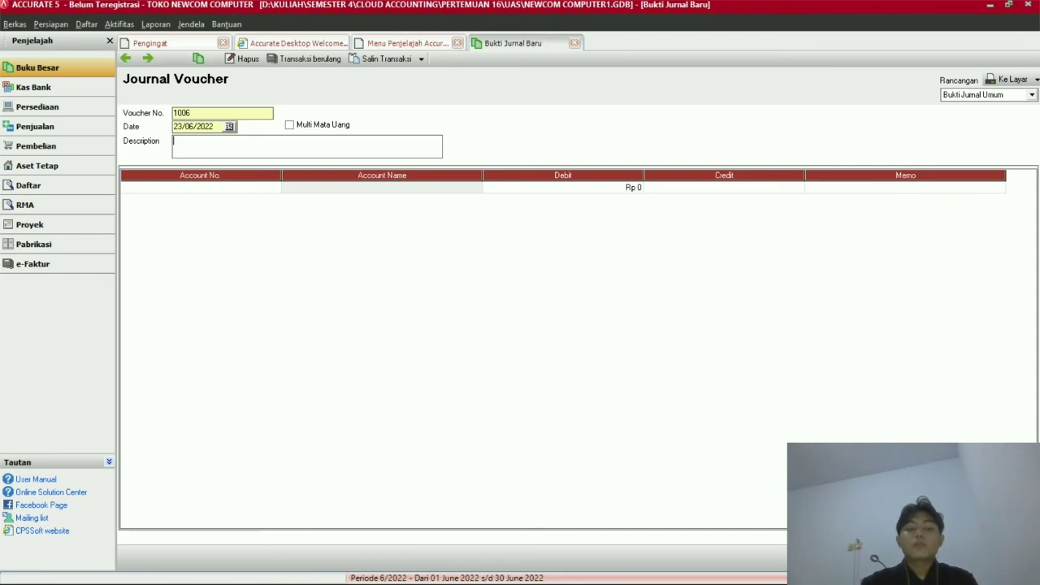
{"action": "left_click", "coordinate": [993, 558]}
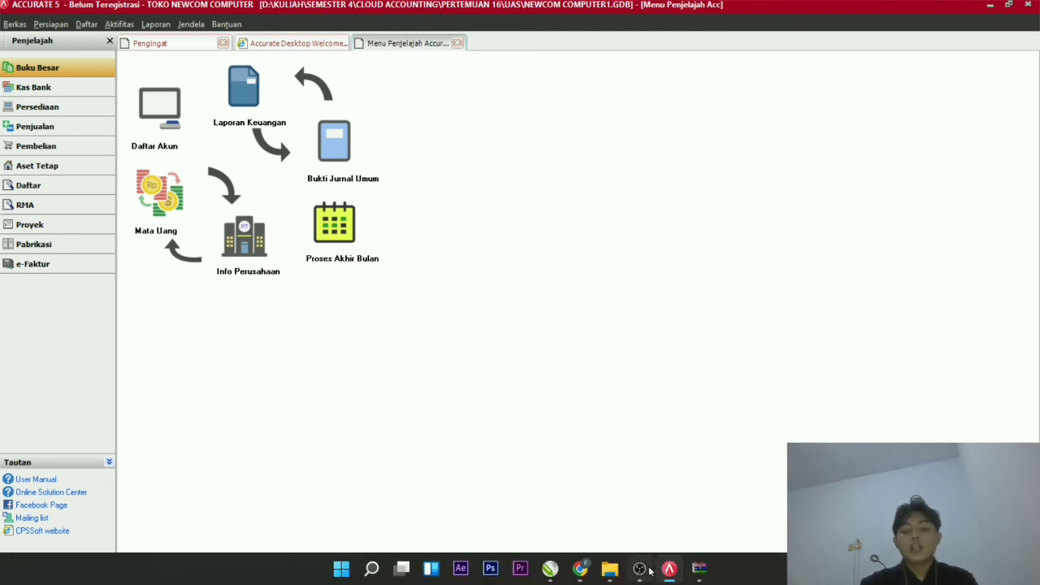
{"action": "left_click", "coordinate": [641, 568]}
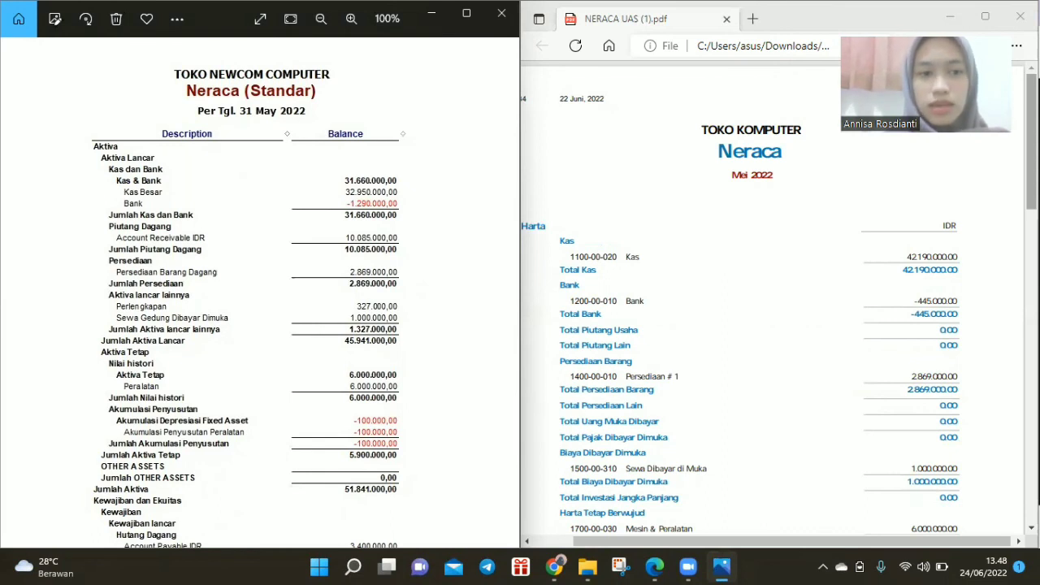
Compare the TOKO NEWCOM COMPUTER Neraca (Standar) image with NERACA UAS (1).pdf, from assets through liabilities to equity.
{"action": "scroll", "coordinate": [779, 304], "scroll_direction": "down", "scroll_amount": 5}
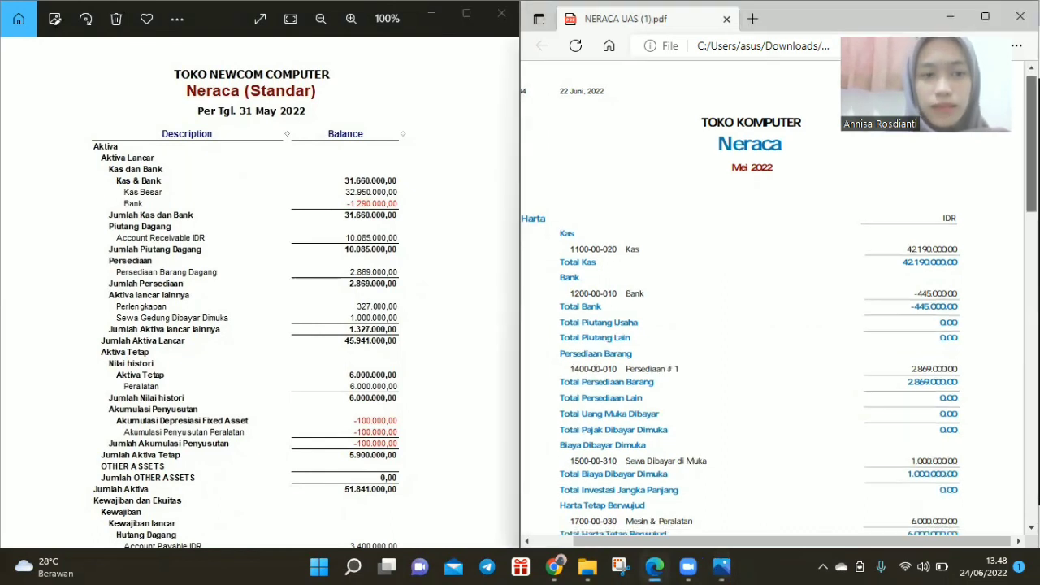
{"action": "scroll", "coordinate": [779, 304], "scroll_direction": "down", "scroll_amount": 1}
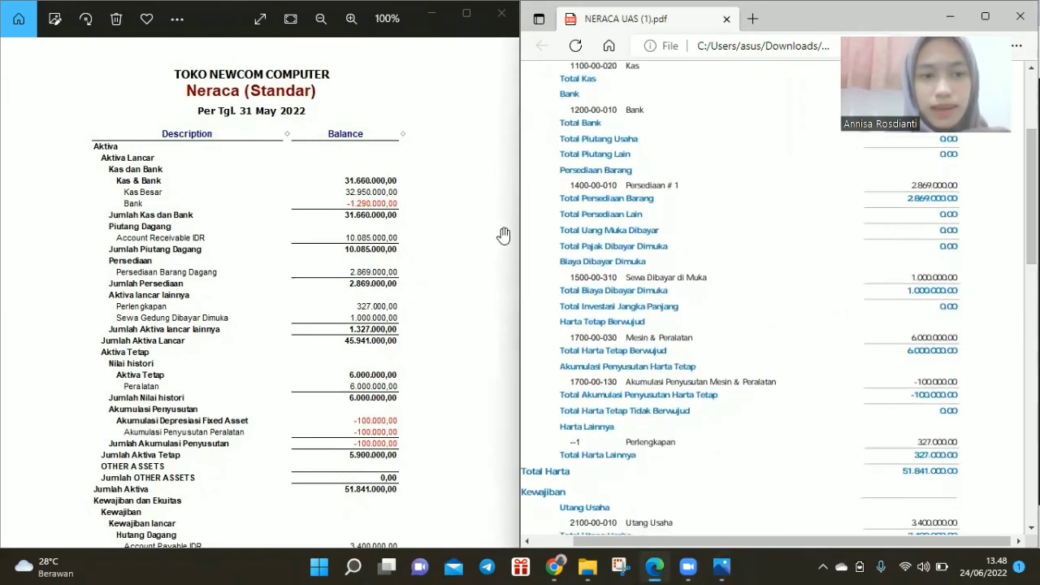
{"action": "left_click", "coordinate": [422, 363]}
{"action": "scroll", "coordinate": [422, 325], "scroll_direction": "down", "scroll_amount": 2}
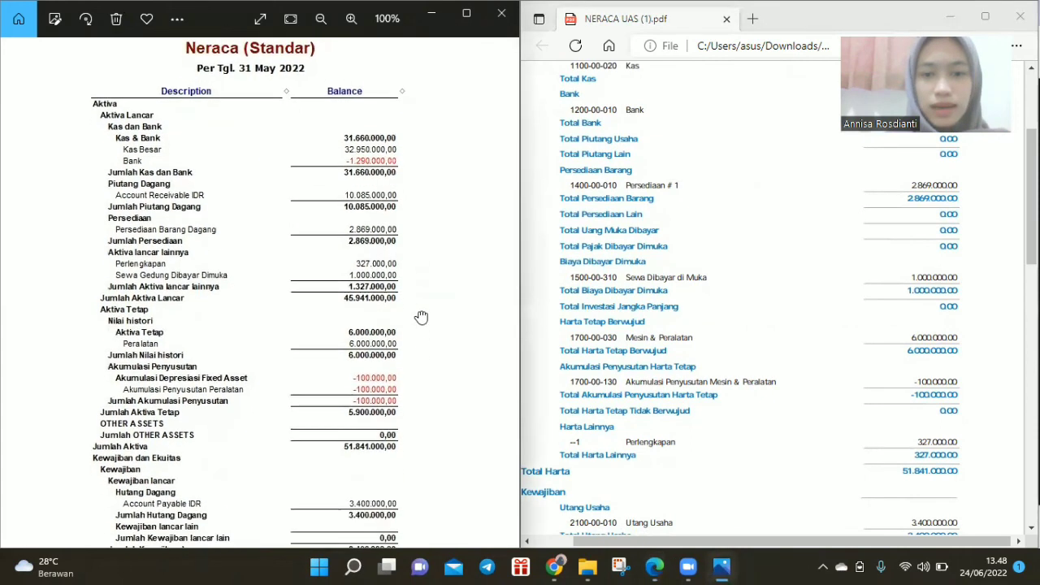
{"action": "left_click_drag", "start_coordinate": [421, 291], "coordinate": [420, 241]}
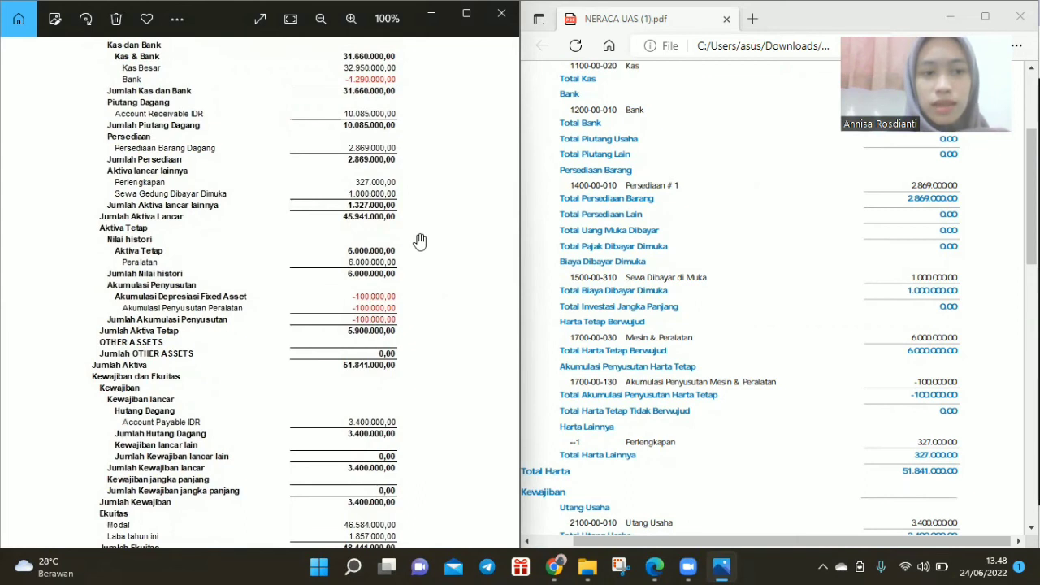
{"action": "left_click_drag", "start_coordinate": [414, 155], "coordinate": [418, 122]}
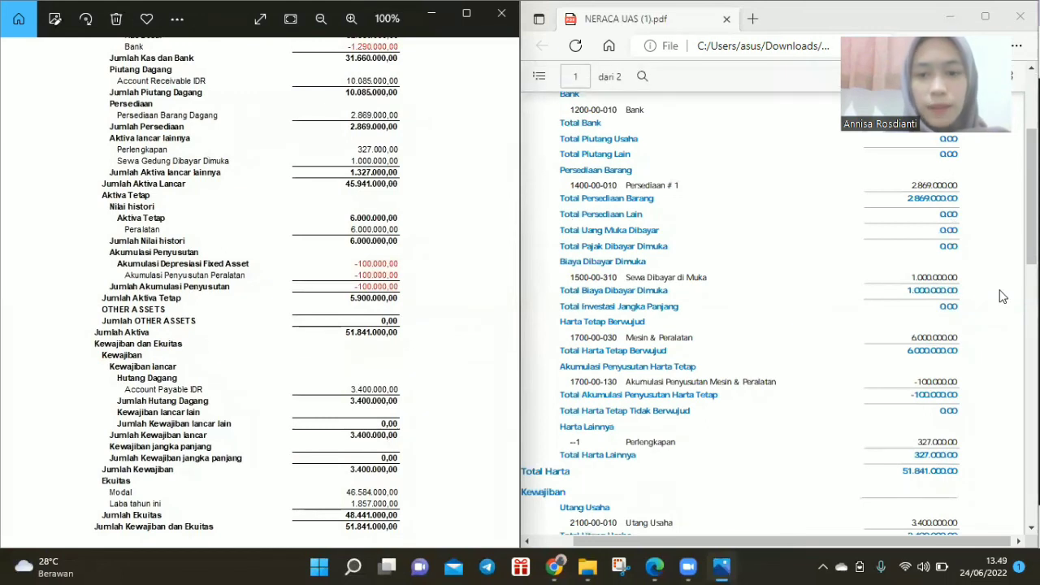
{"action": "left_click_drag", "start_coordinate": [1030, 236], "coordinate": [1031, 327]}
{"action": "left_click_drag", "start_coordinate": [417, 412], "coordinate": [416, 325]}
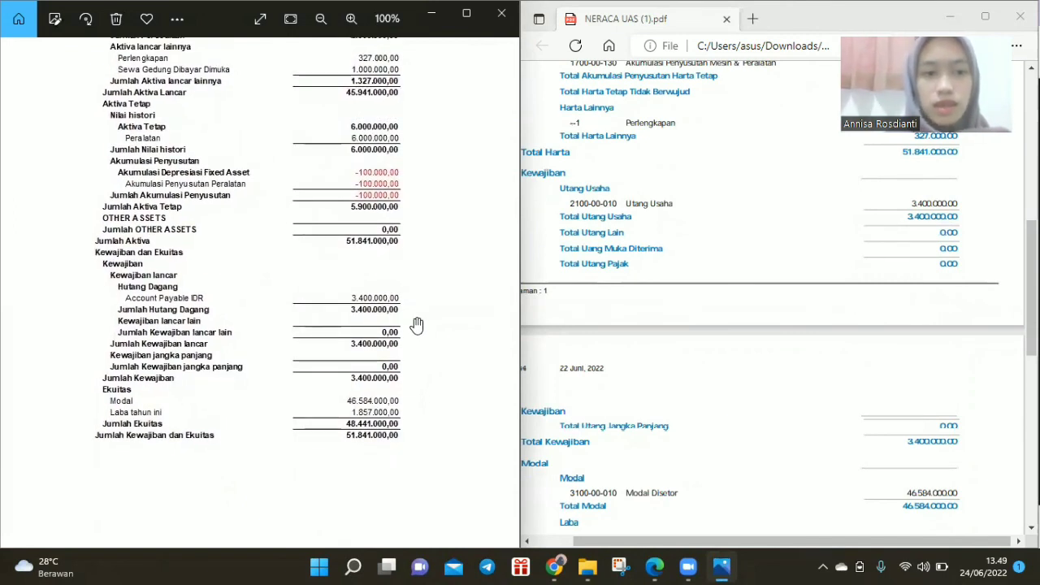
{"action": "left_click_drag", "start_coordinate": [396, 395], "coordinate": [391, 372]}
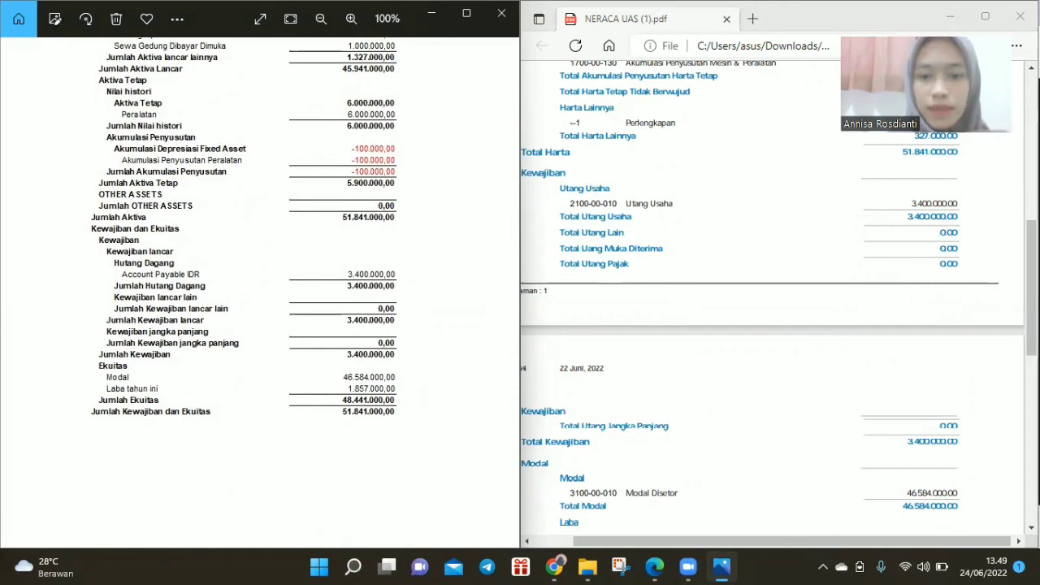
{"action": "left_click_drag", "start_coordinate": [1031, 288], "coordinate": [1031, 329]}
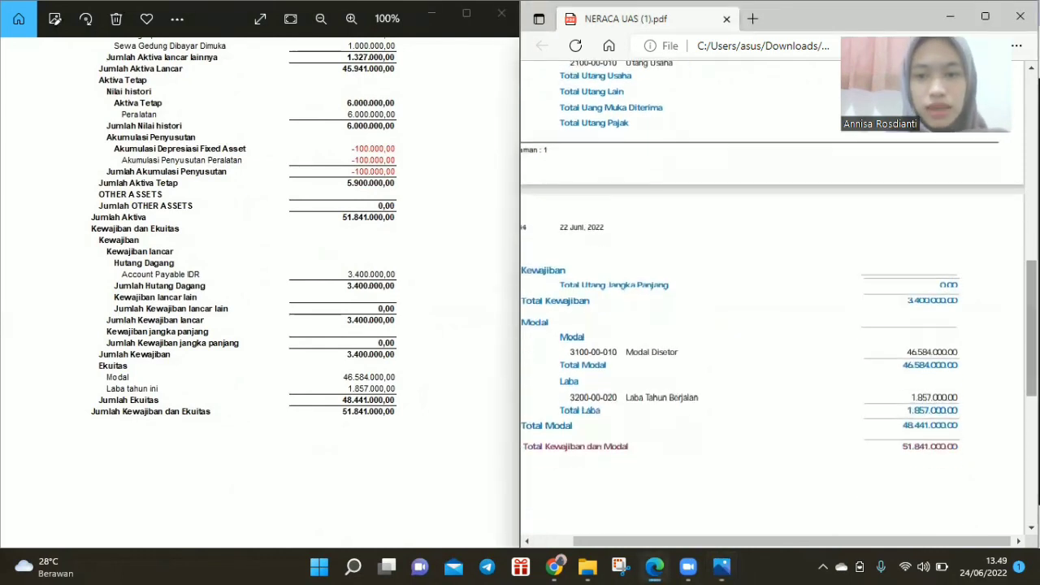